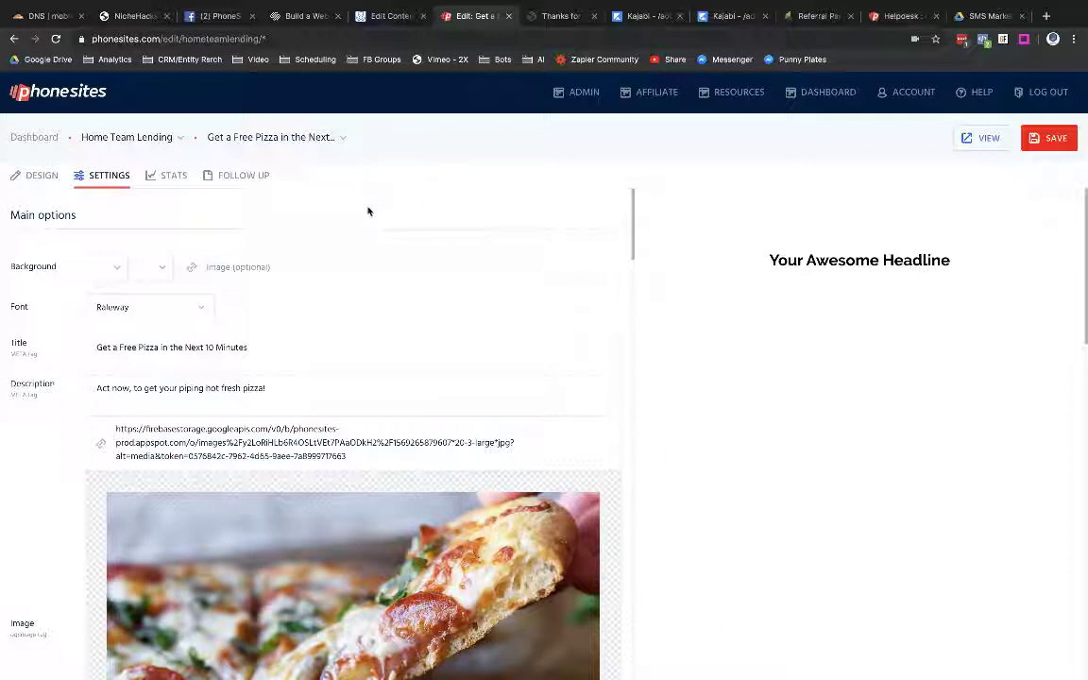
- Examine the page's settings, follow-up section and form design, checking the redirect and email options available for new leads
scroll(369, 211, down, 5)
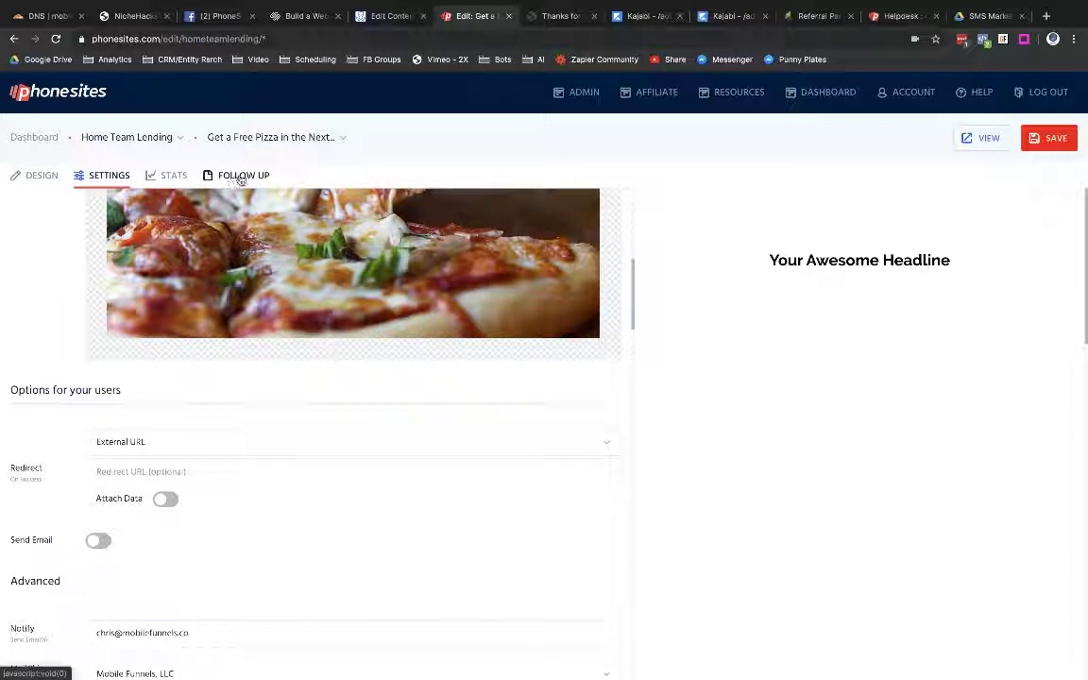
click(241, 177)
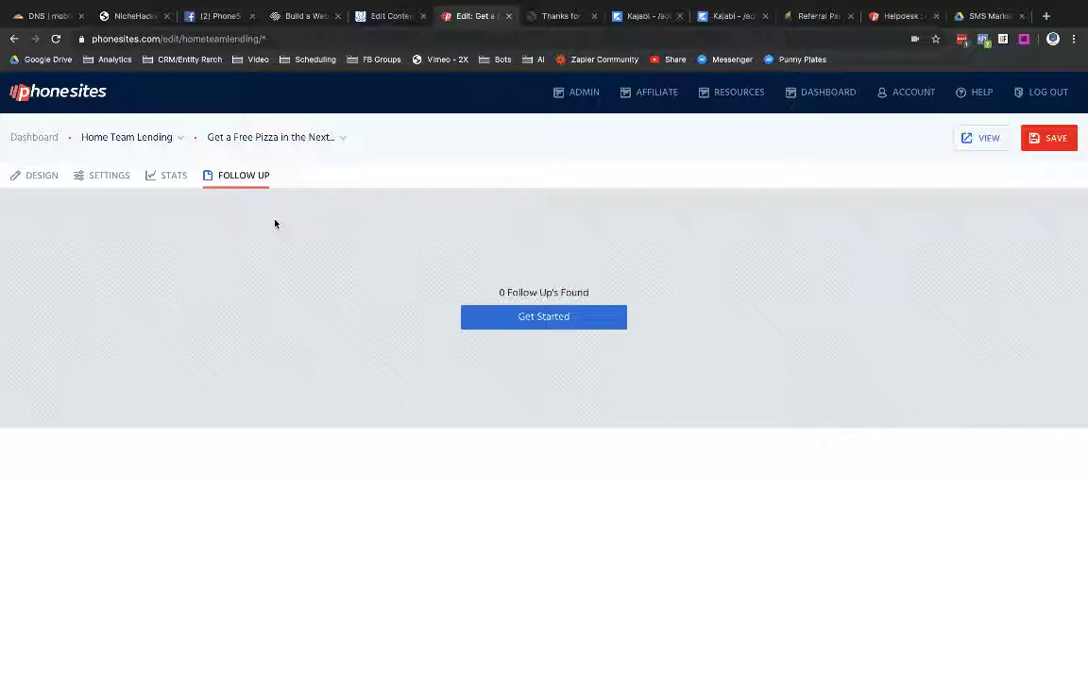
click(110, 175)
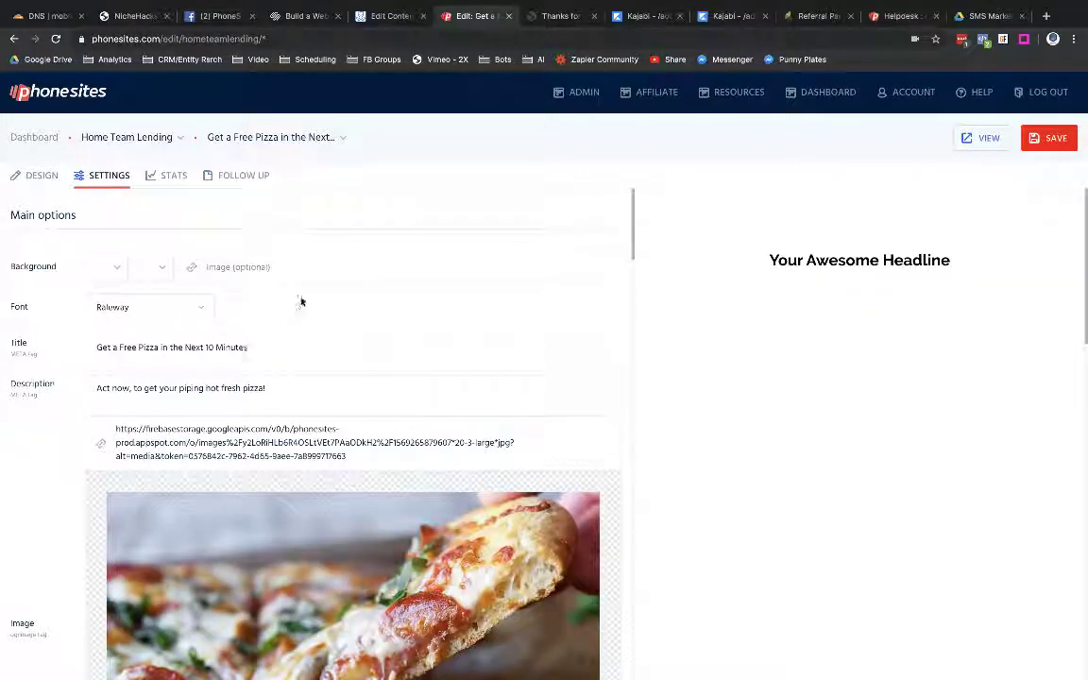
click(36, 176)
scroll(502, 550, down, 6)
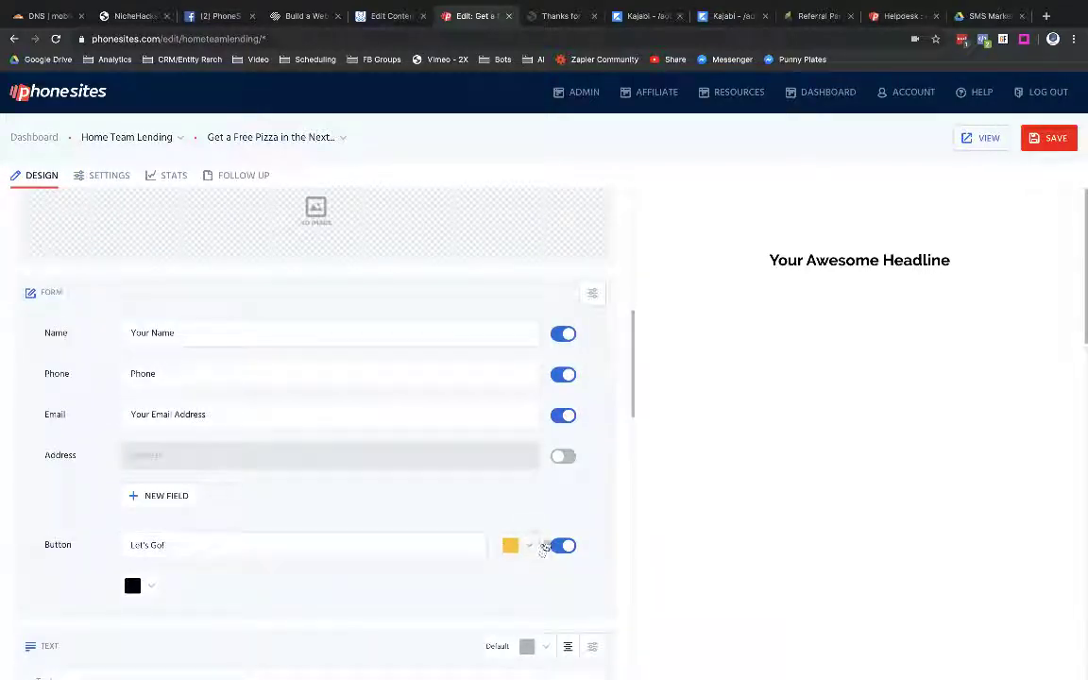
click(109, 176)
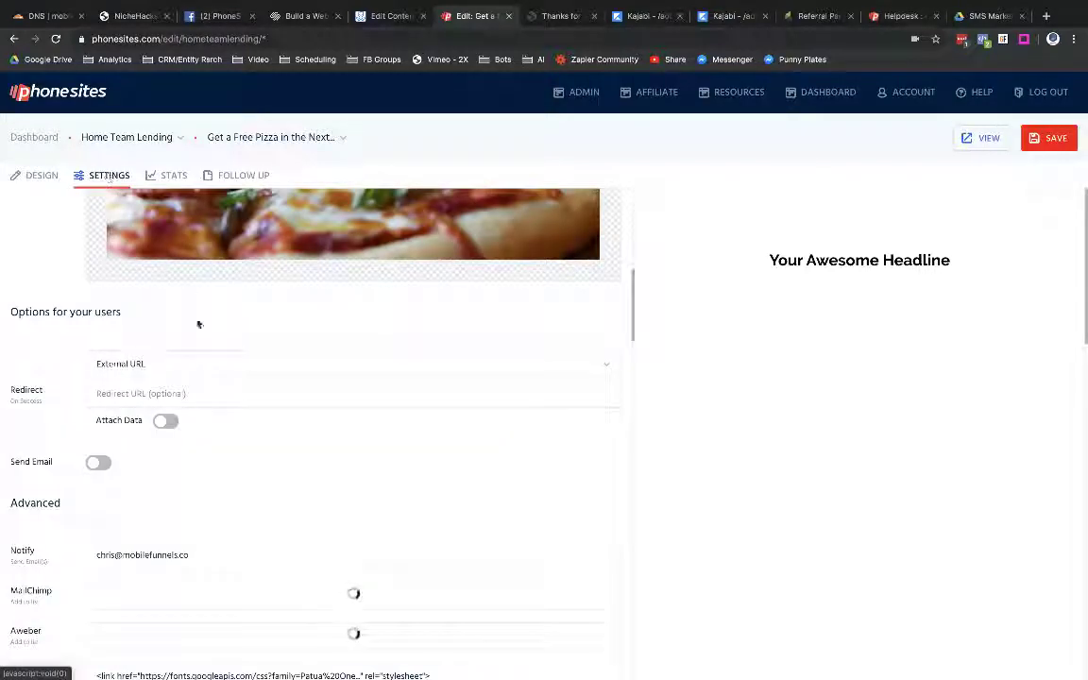
click(94, 393)
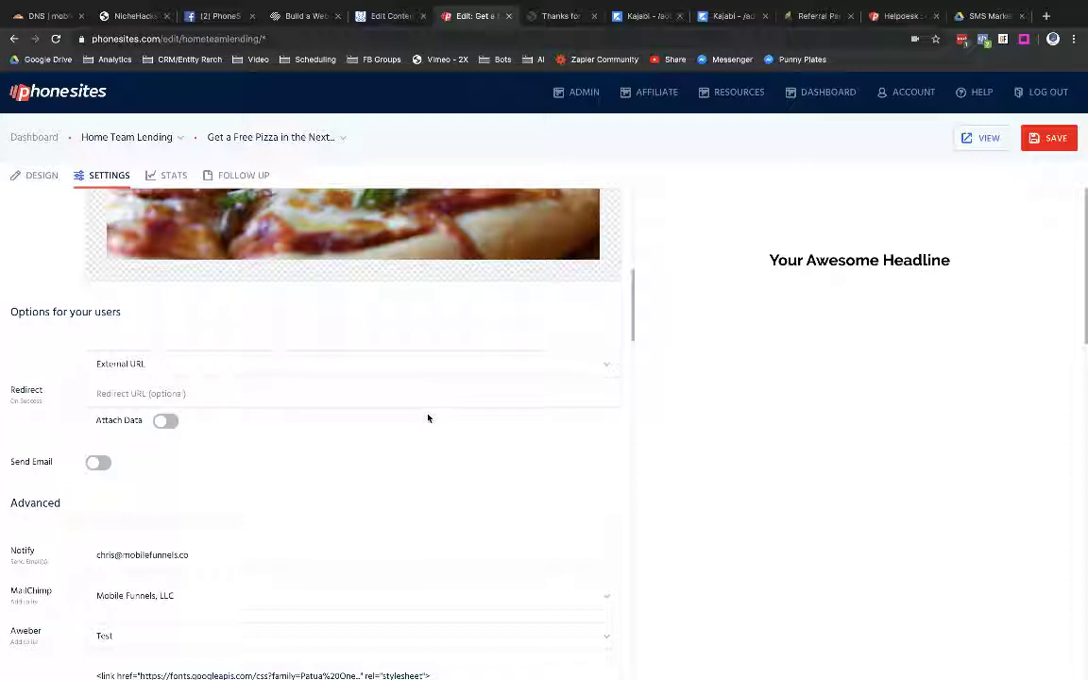
click(203, 389)
- Add an email follow-up to the page and set its delay to 1 minute
click(236, 174)
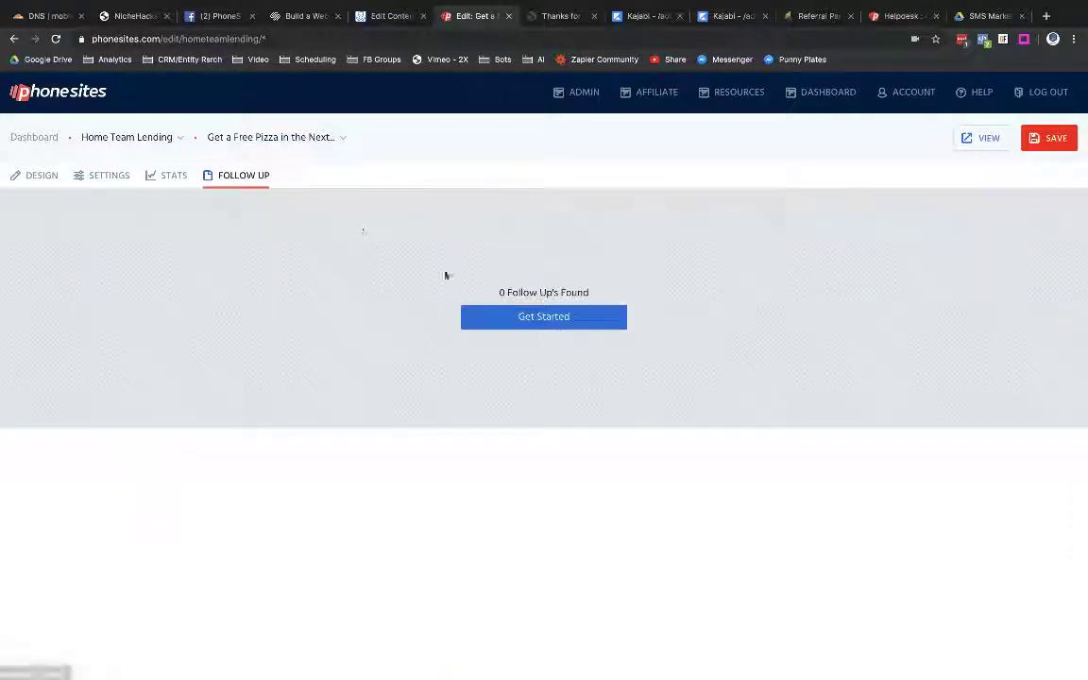
click(540, 318)
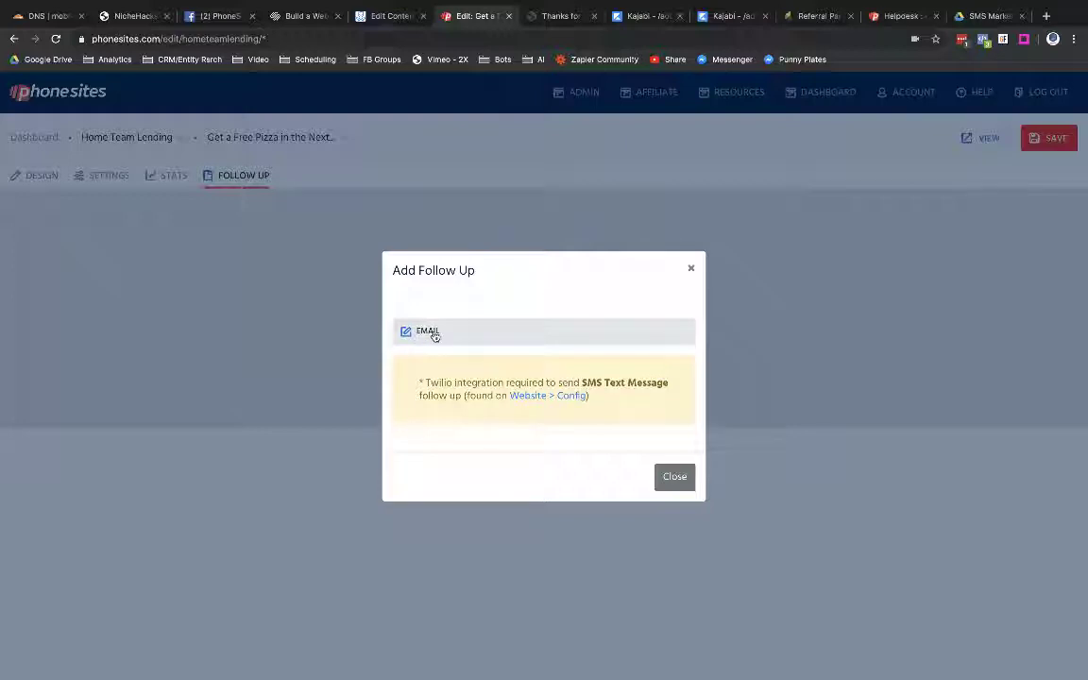
click(433, 333)
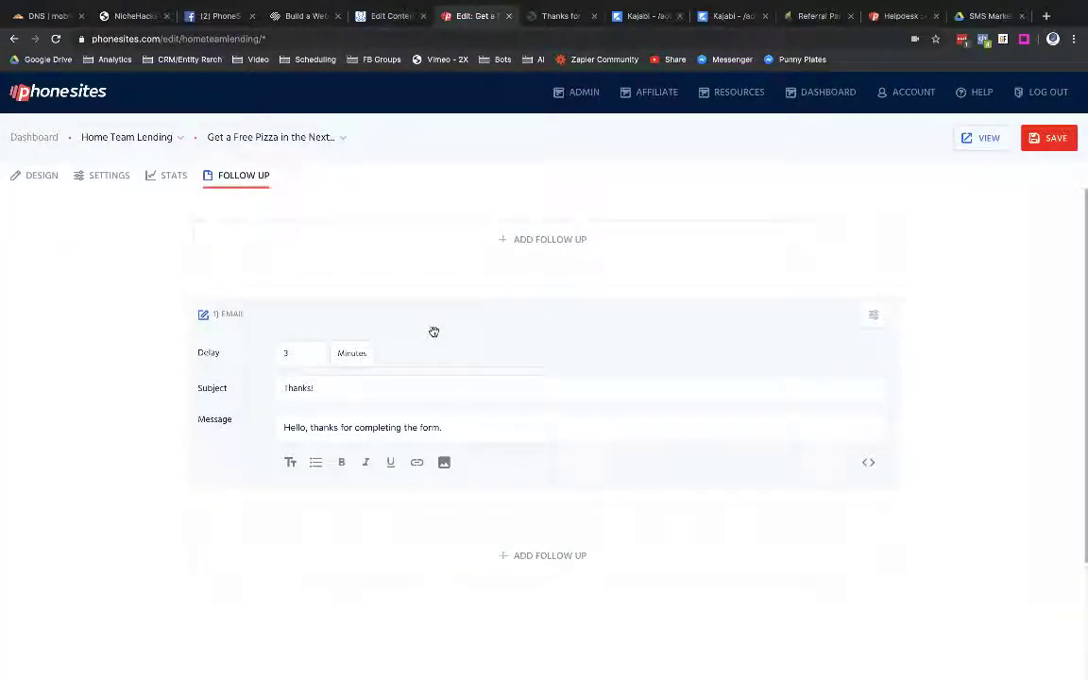
click(316, 352)
text(1)
click(352, 354)
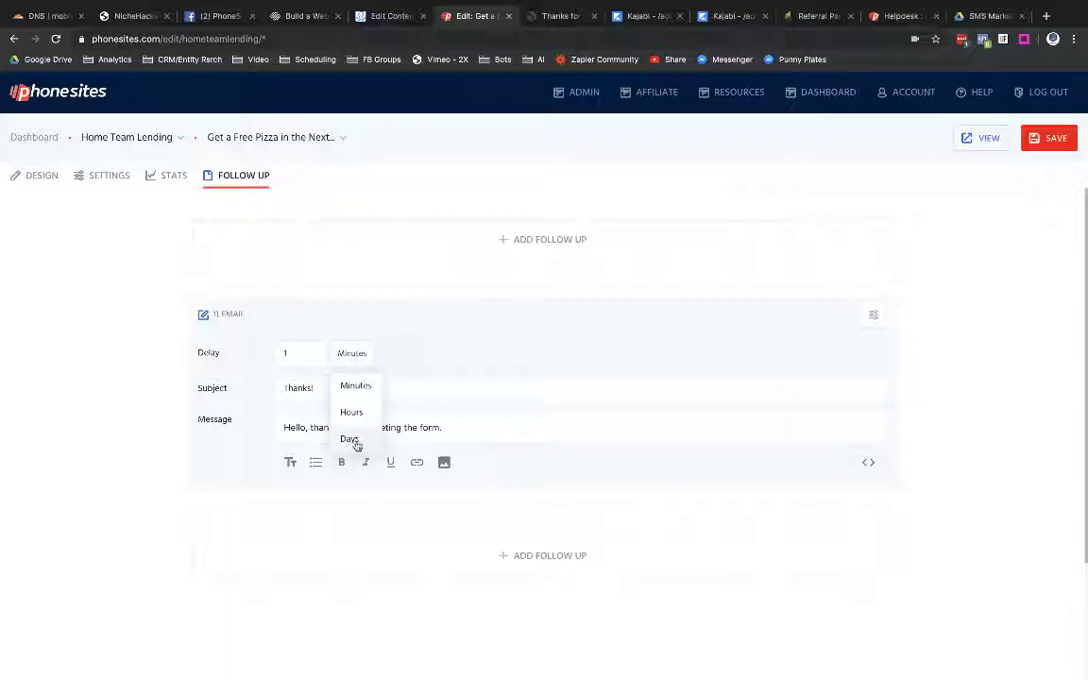
click(414, 360)
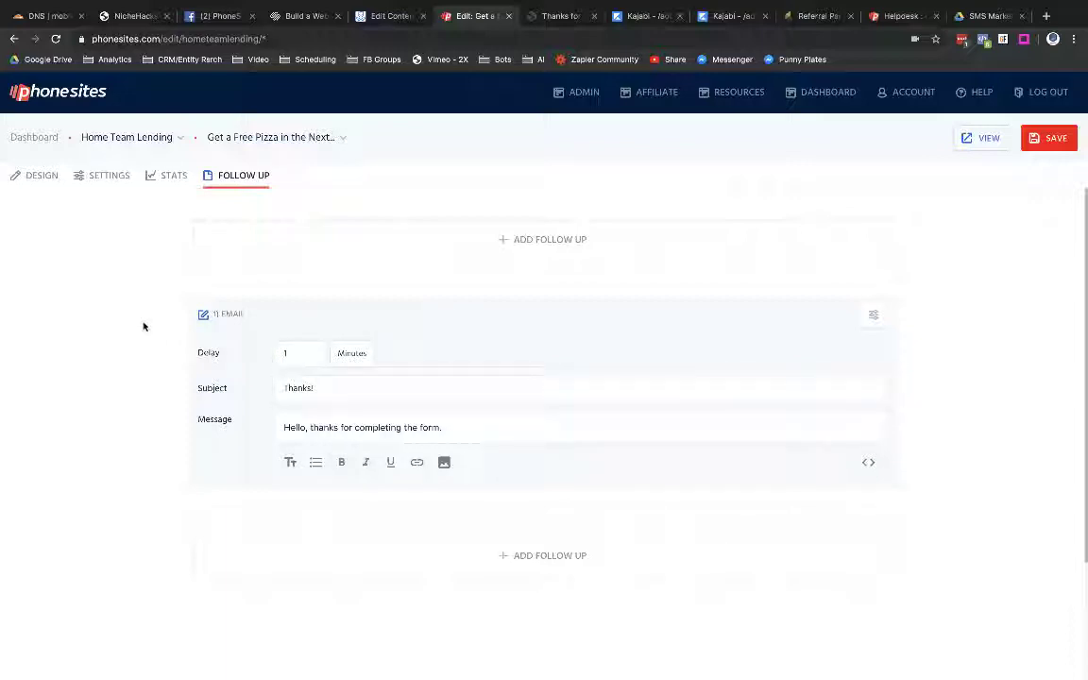
- Change the follow-up email's subject to "Thanks {{Name}}!"
click(321, 387)
key(BackSpace)
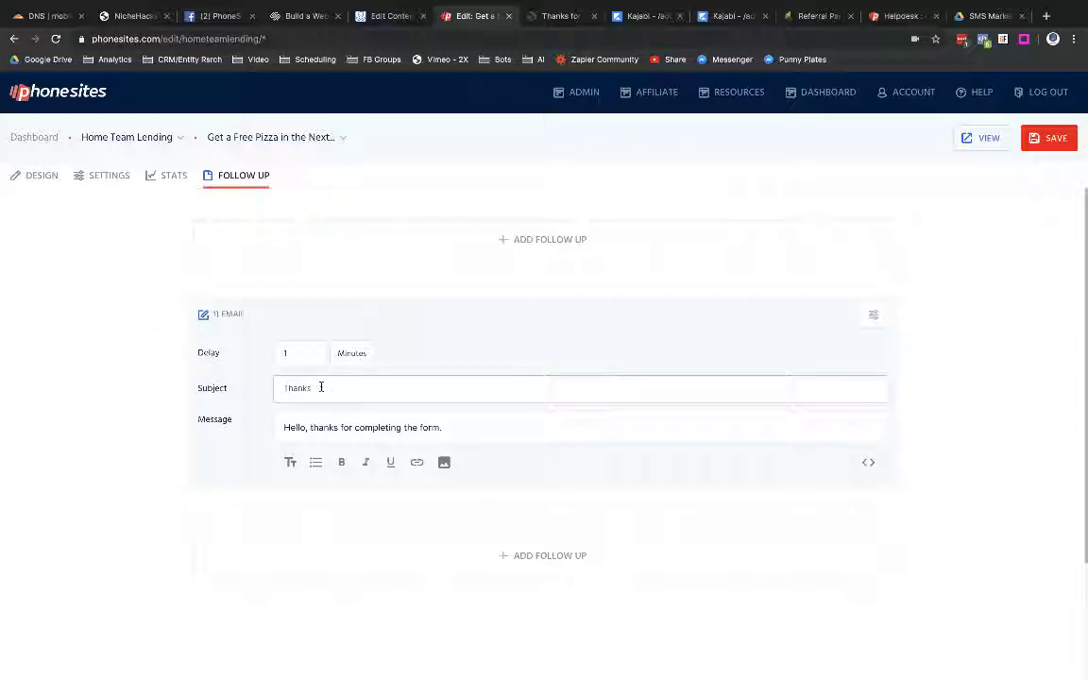
text({{name}})
click(320, 388)
key(Delete)
text(N)
key(End)
text(!)
- Add the message line "Here's your Secrets to Success with SMS Marketing for real estate." and open link insertion for "Secrets to Success"
click(469, 430)
key(Return)
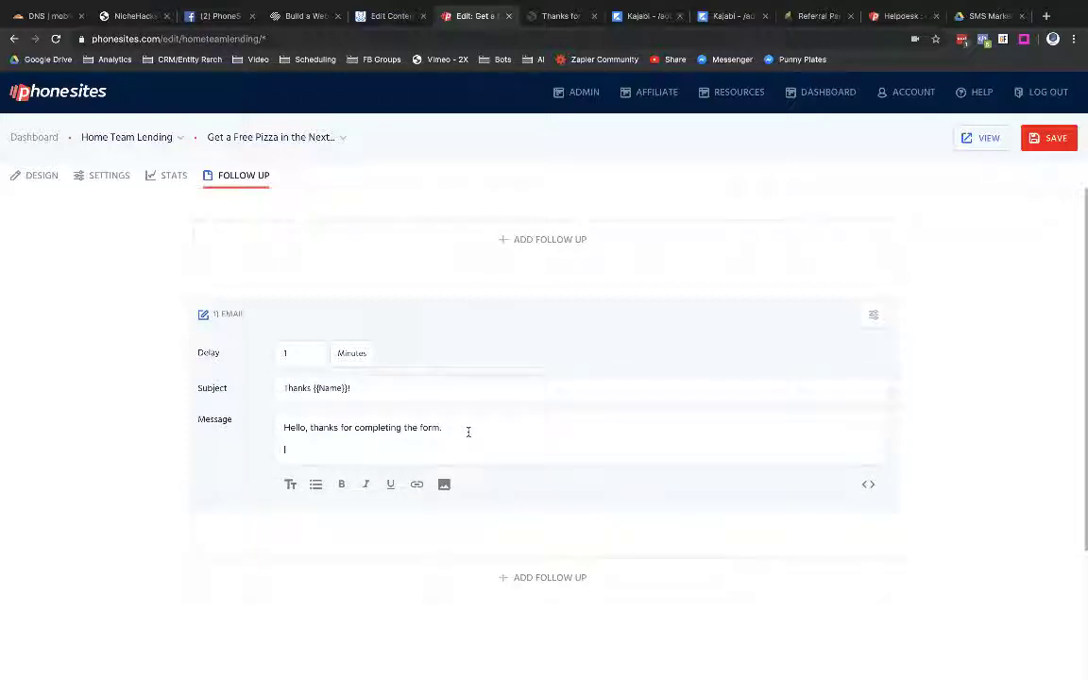
text(Here's your Secrets to Success with SMS Marketing for real estate.)
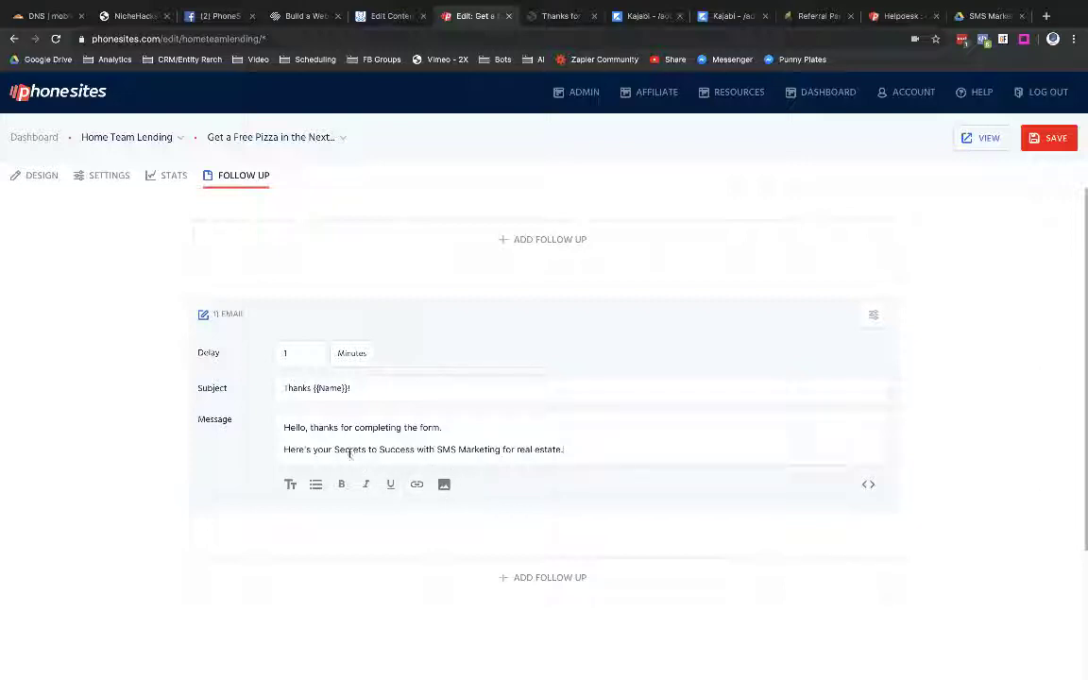
drag(333, 449, 416, 450)
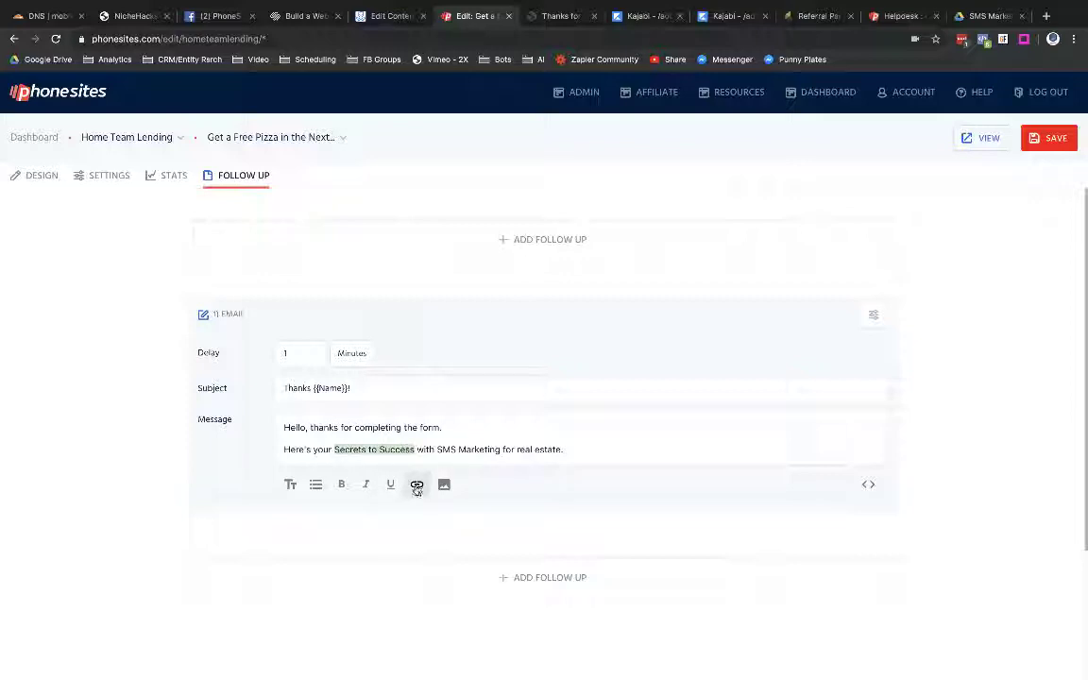
click(416, 487)
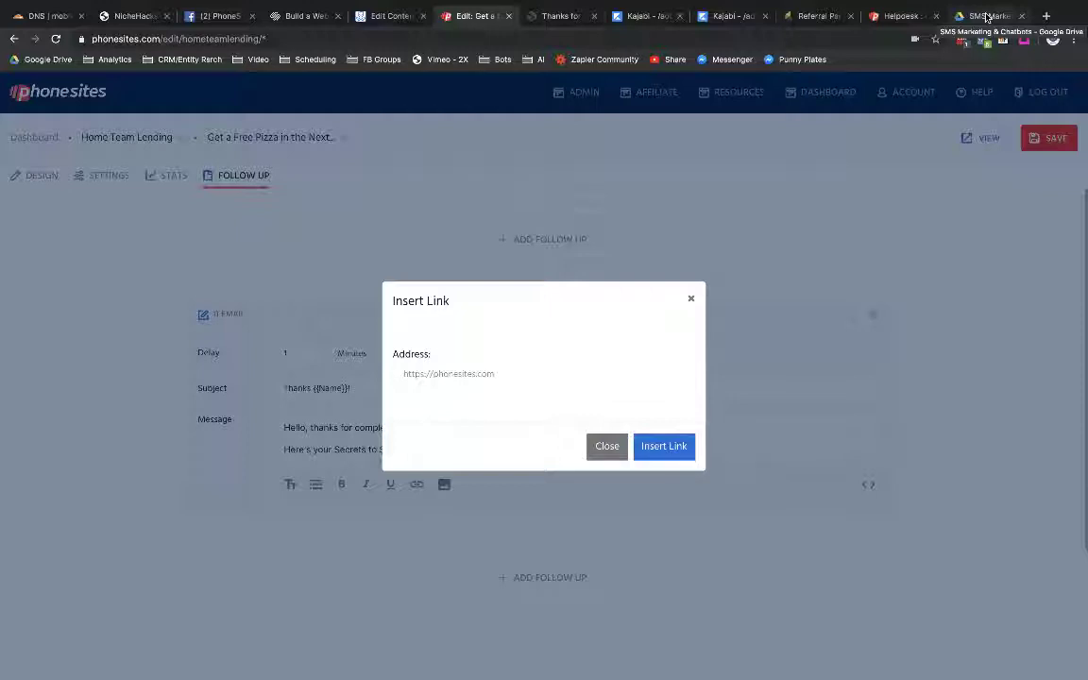
- In Google Drive, rename the "SMS Marketing & Chatbots" folder to "PhoneSites Lead Magnets - " followed by the person's name and "DONT DELETE"
click(987, 16)
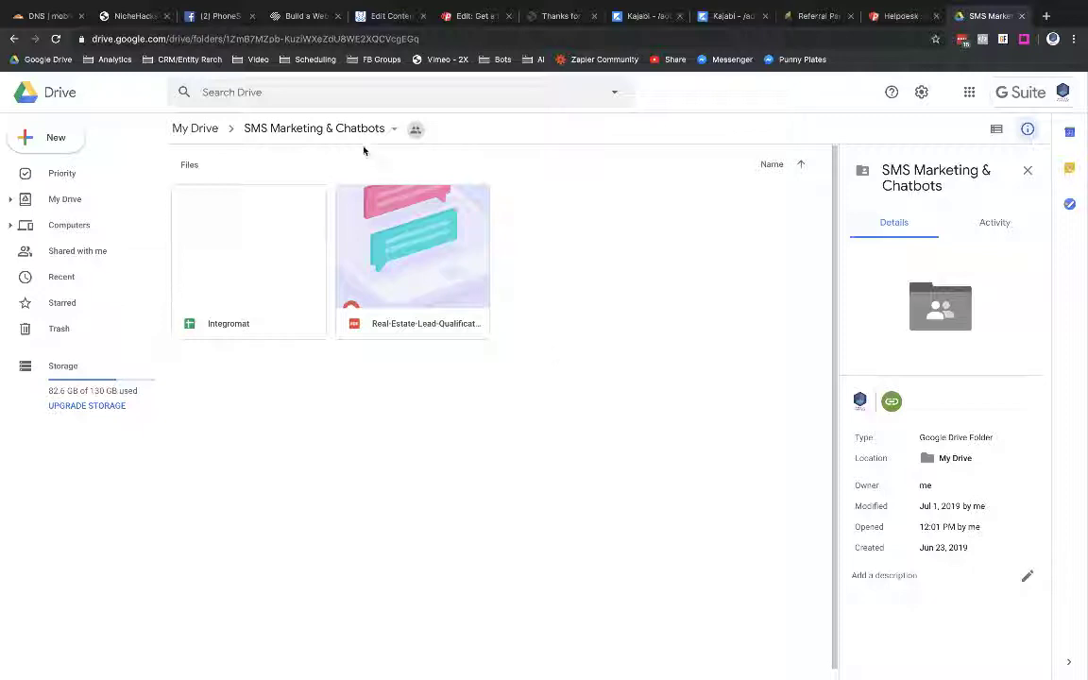
click(393, 129)
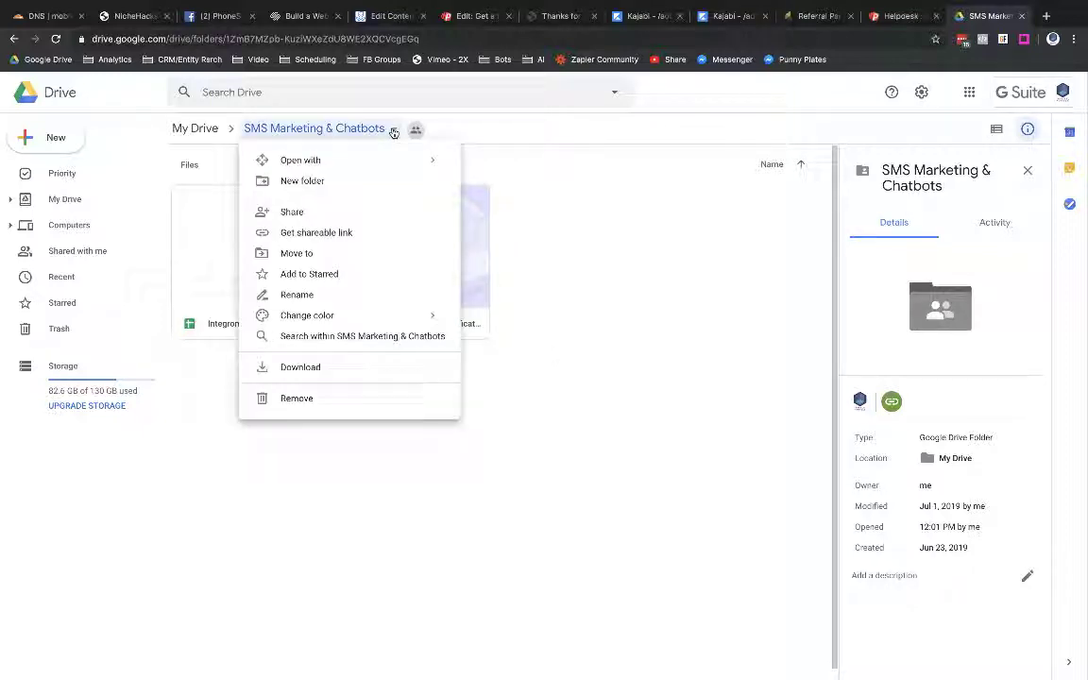
click(311, 296)
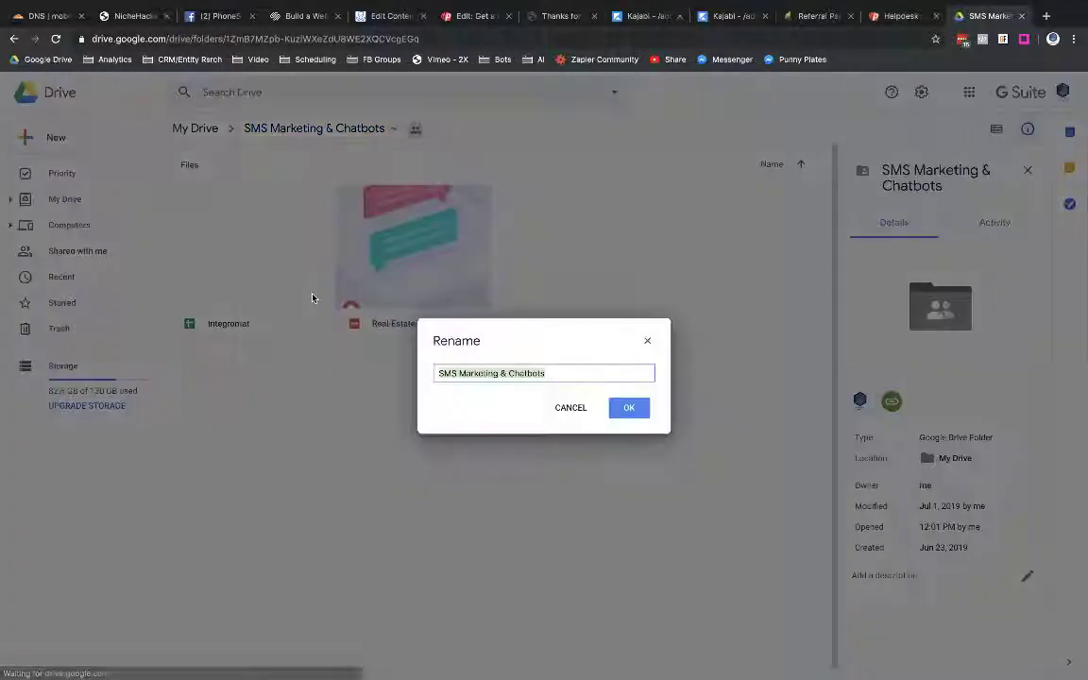
text(Pho)
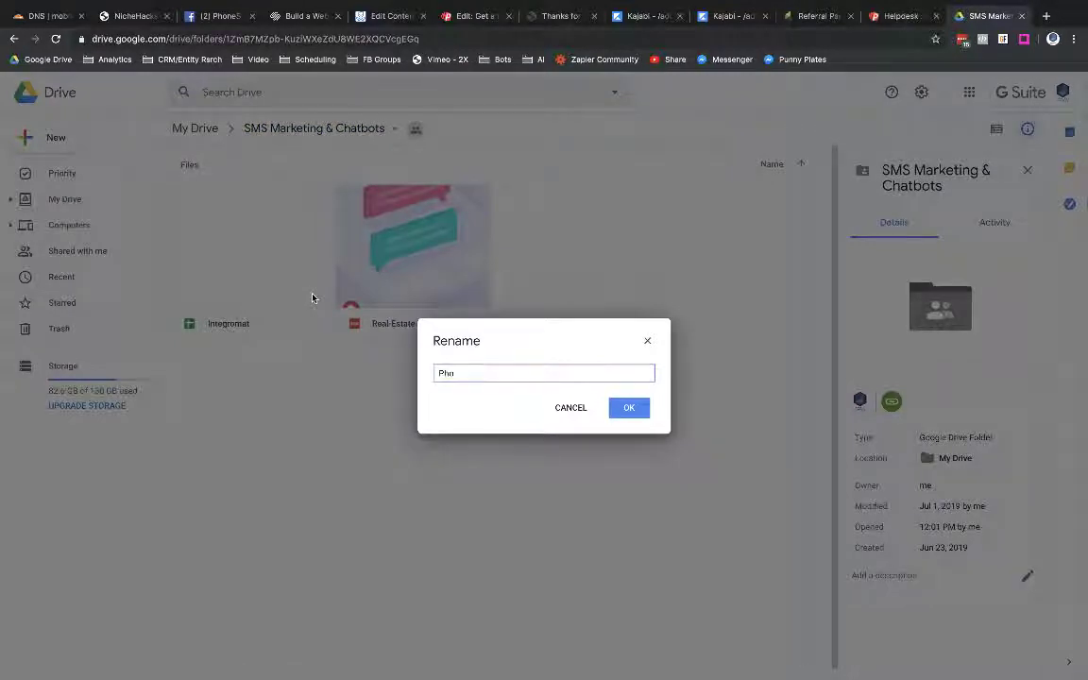
text(neSites Lead Magnest)
key(BackSpace)
key(BackSpace)
key(BackSpace)
text(ts - DONT)
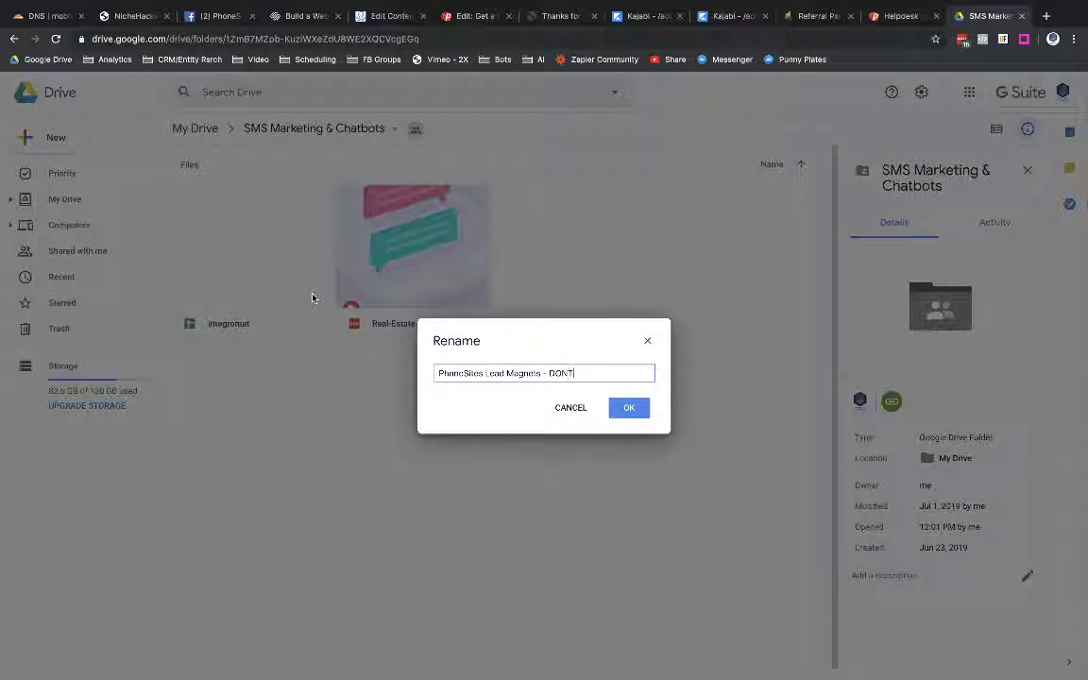
text( DELETE Drewbie)
double_click(626, 374)
key(BackSpace)
drag(549, 374, 607, 374)
text(Drewbie)
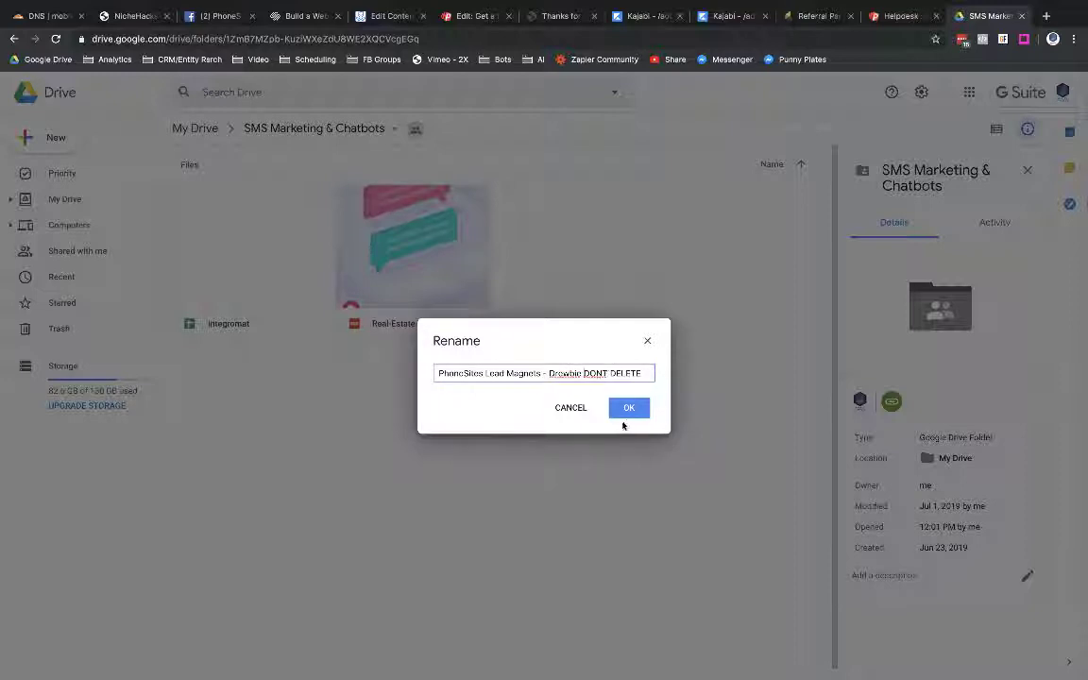
click(627, 410)
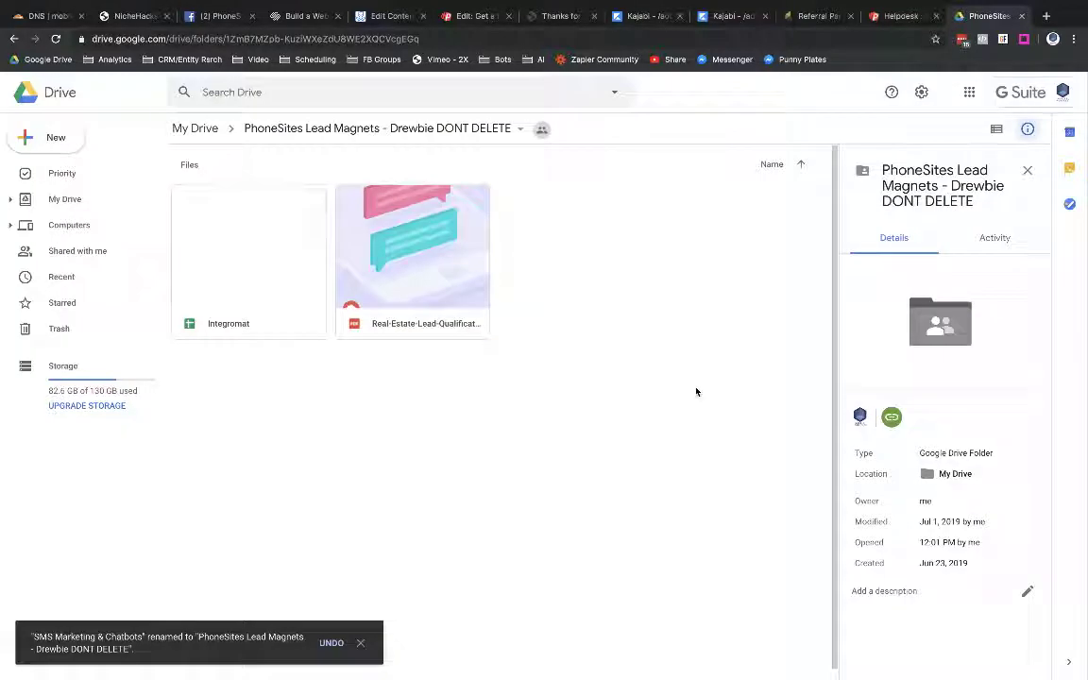
- Set link sharing for Real-Estate-Lead-Qualification-Text-Scripts-1.pdf to "On - Anyone with the link" with view access and copy its link
click(410, 255)
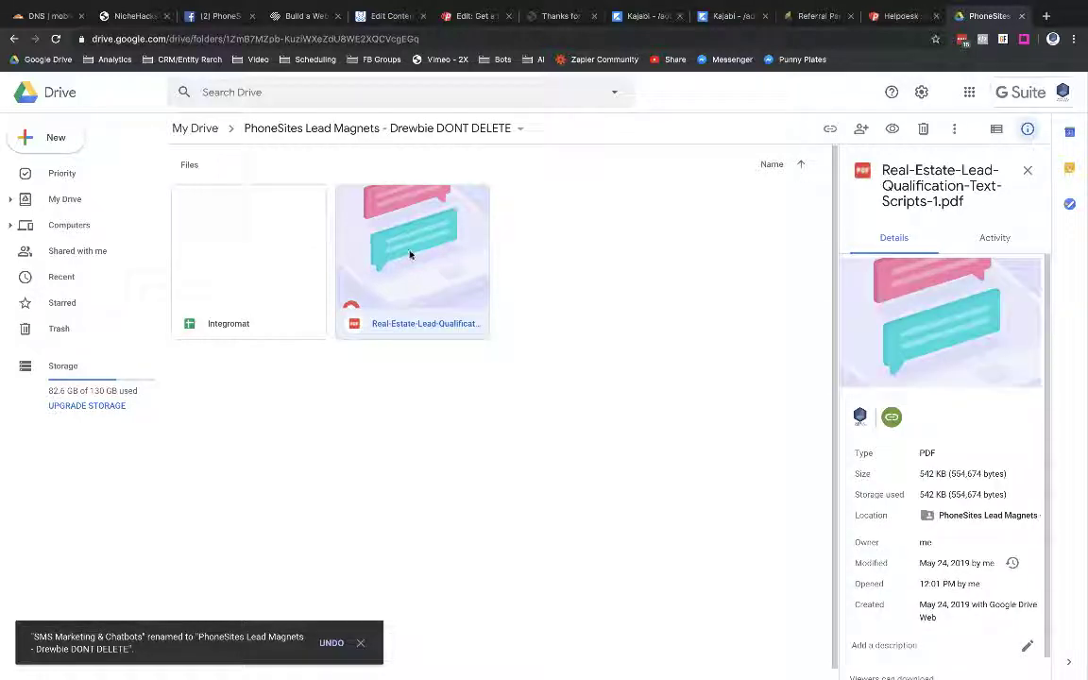
right_click(409, 255)
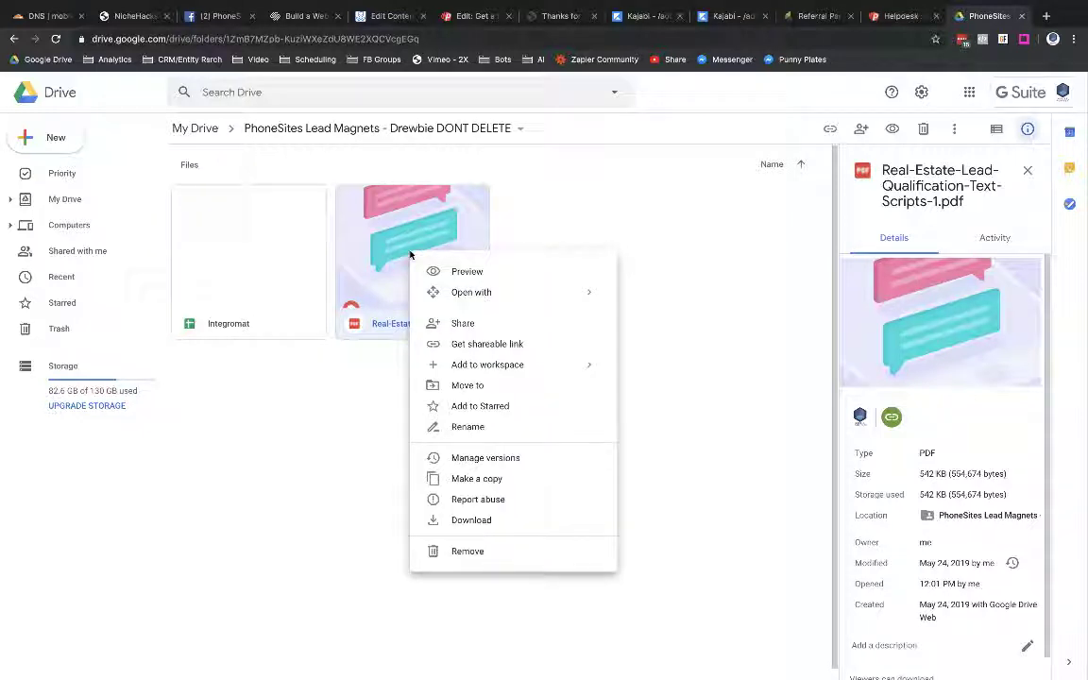
click(443, 324)
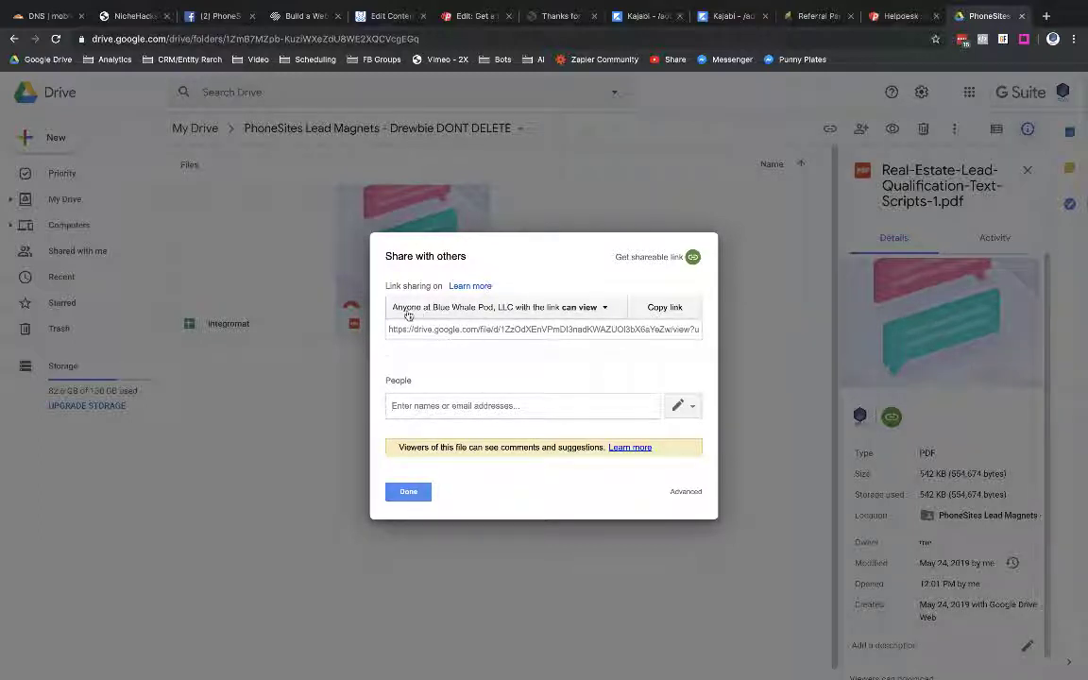
click(595, 308)
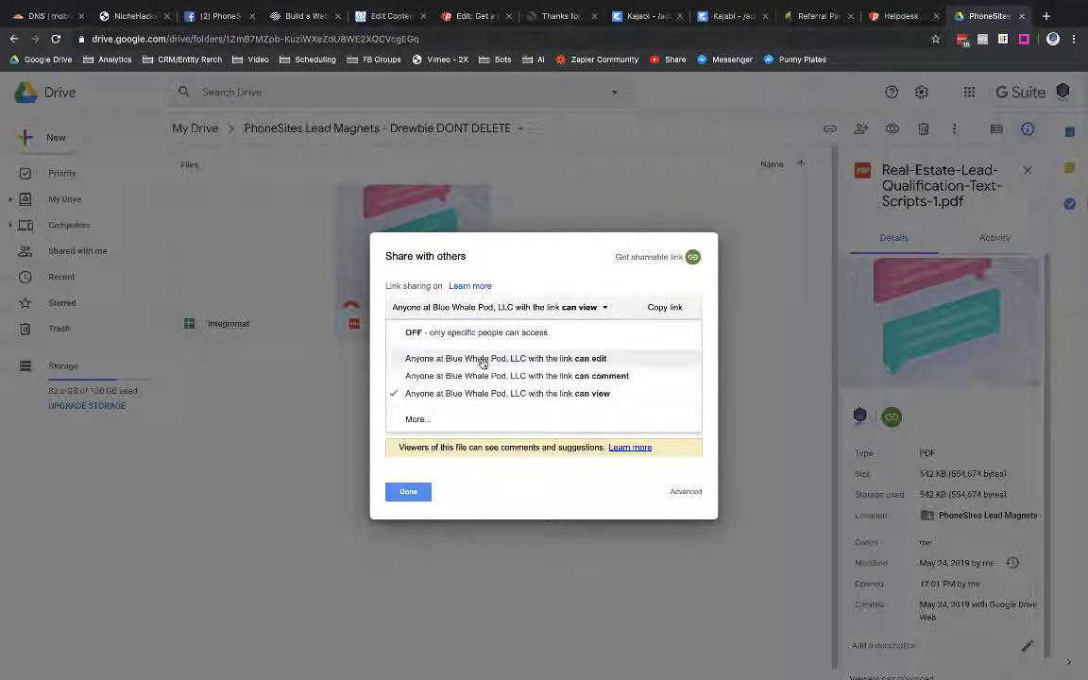
click(417, 420)
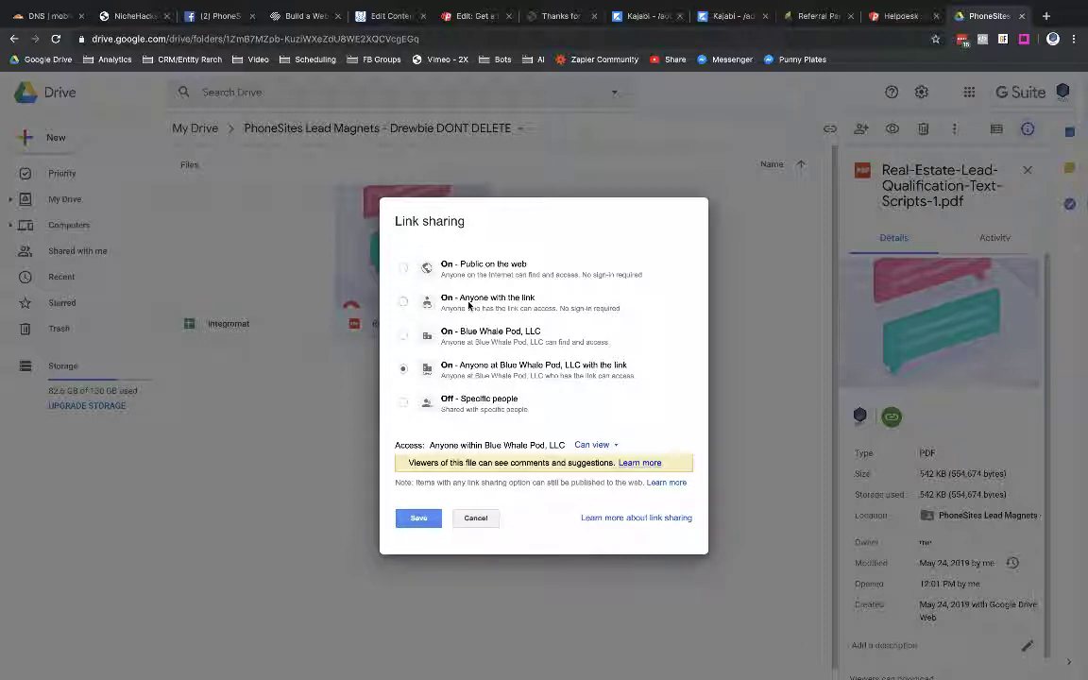
click(402, 302)
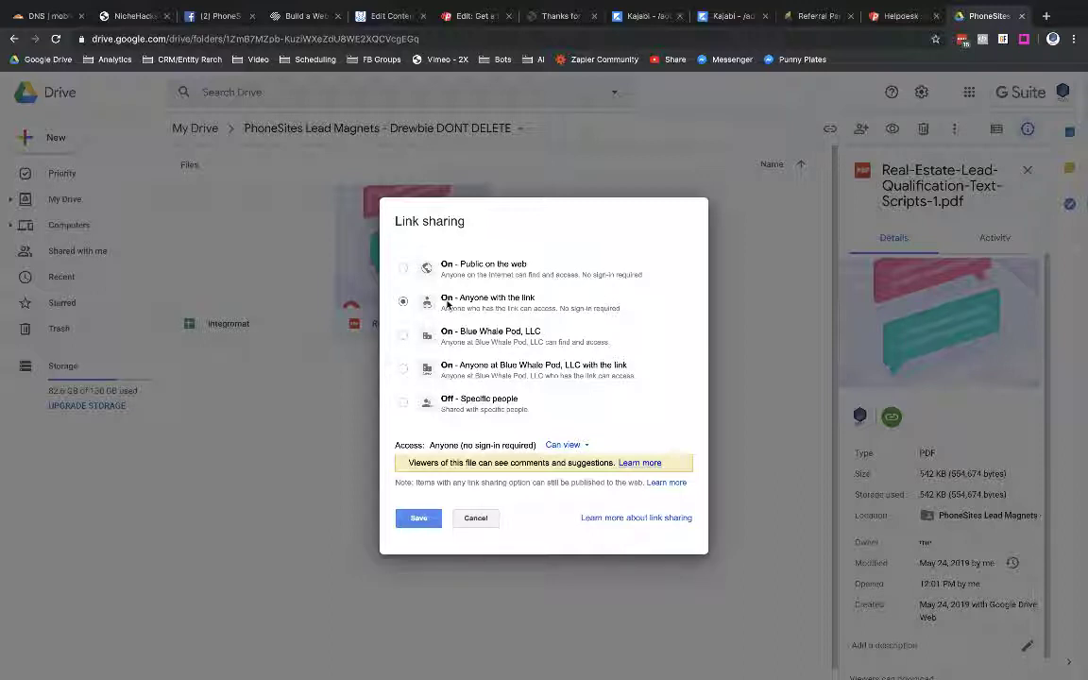
click(420, 520)
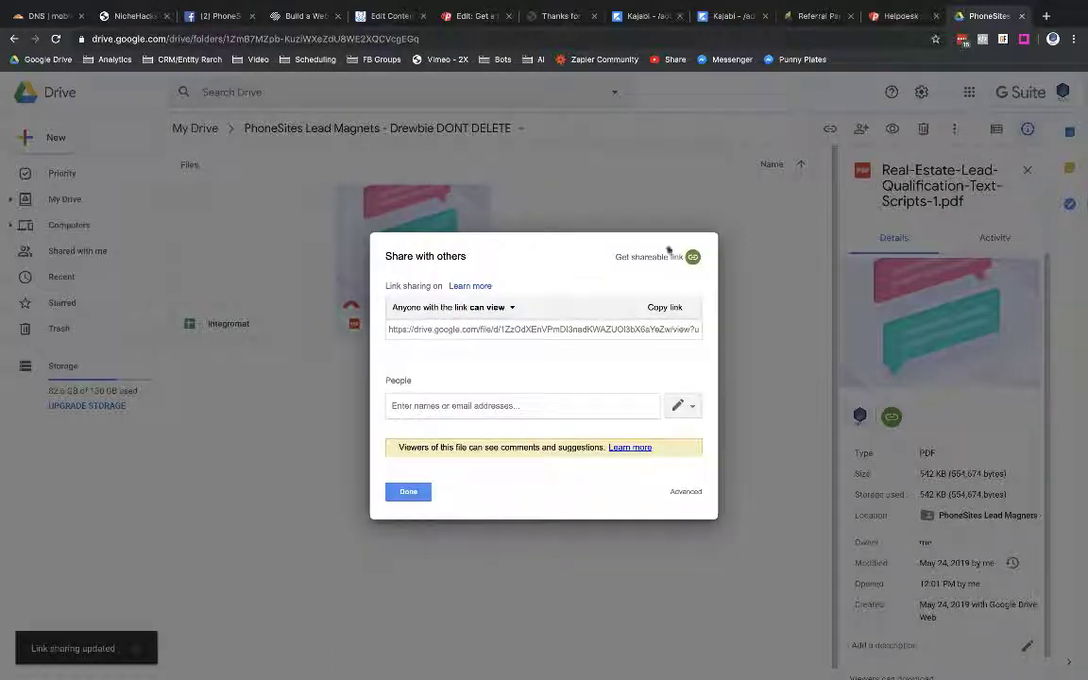
click(665, 309)
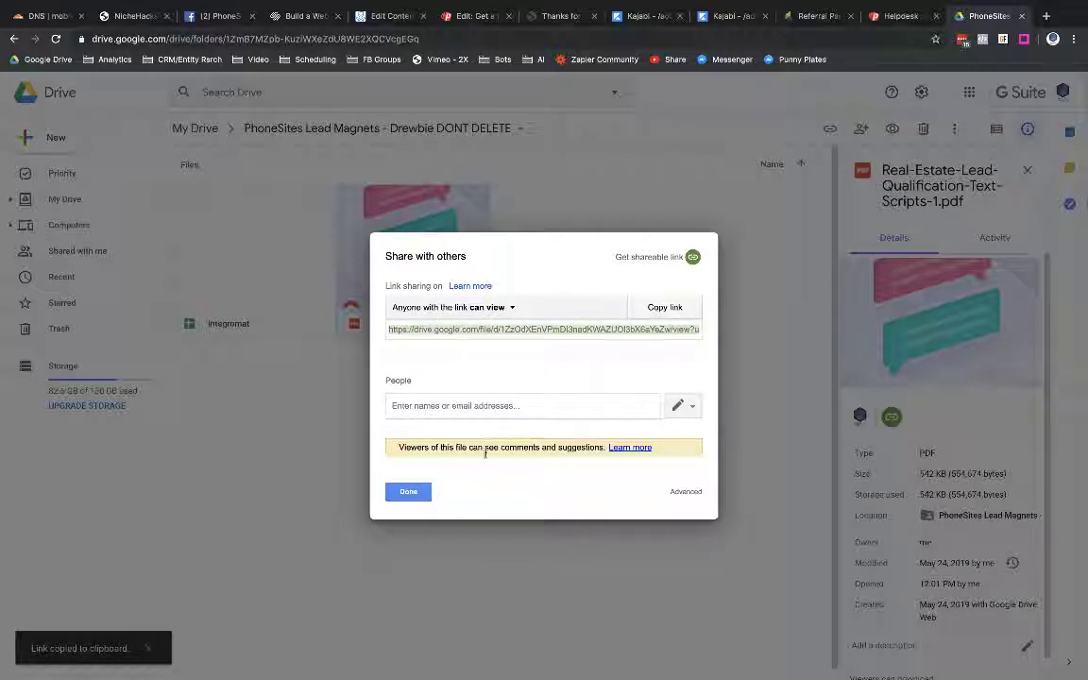
click(408, 492)
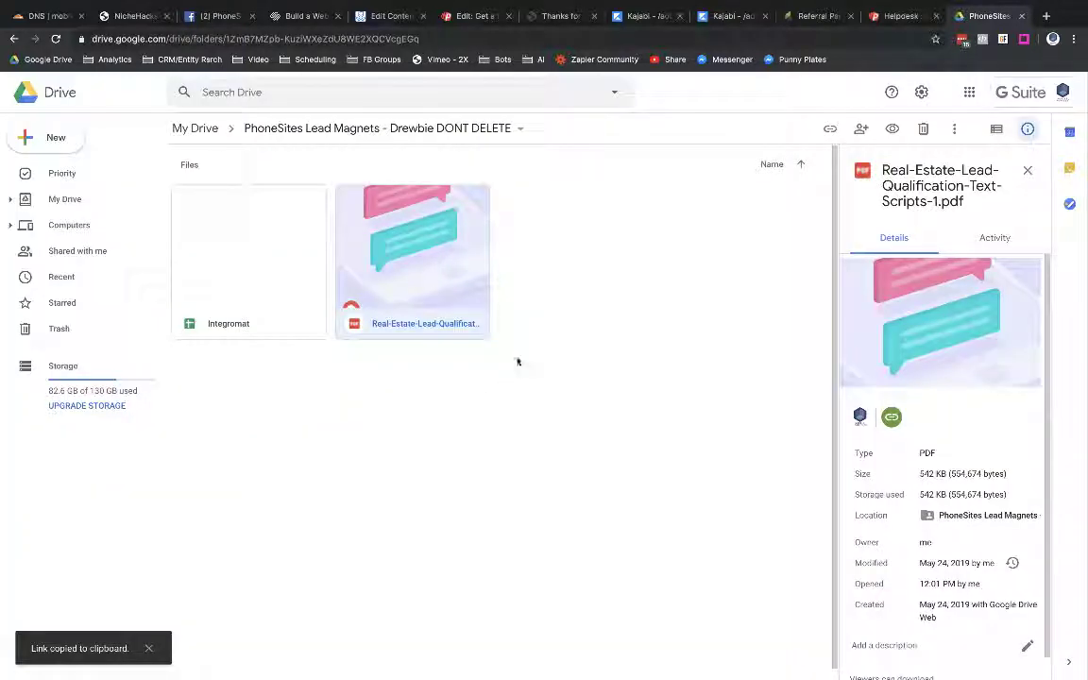
- Preview the real estate lead qualification PDF and look through its text script pages
double_click(423, 248)
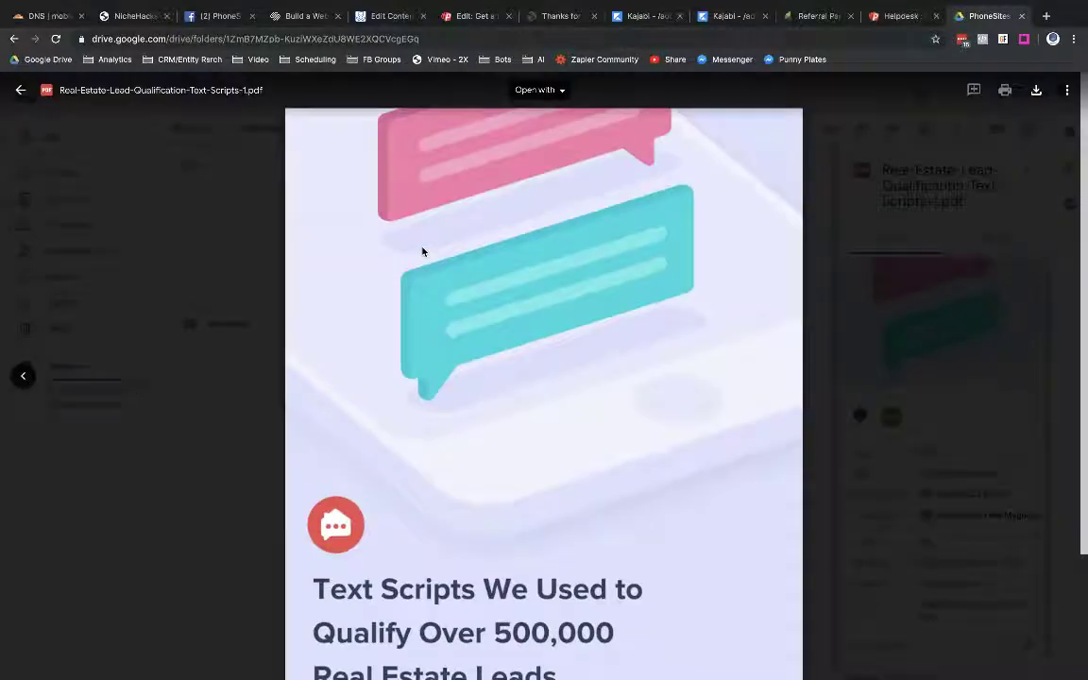
scroll(432, 244, down, 1)
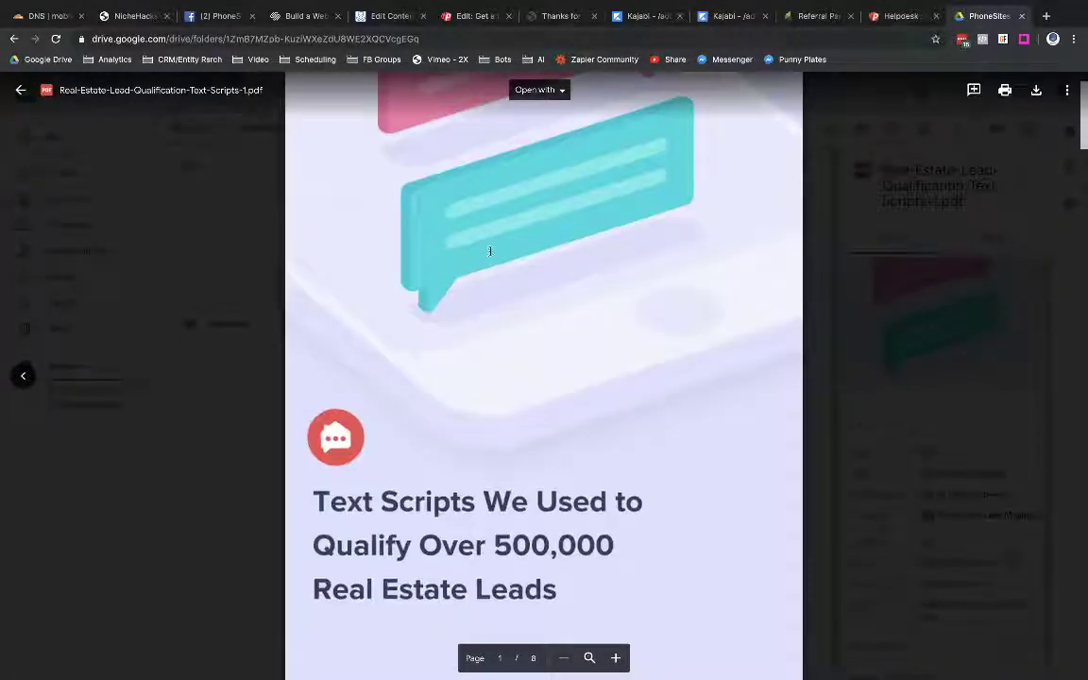
scroll(490, 250, down, 5)
scroll(490, 250, down, 20)
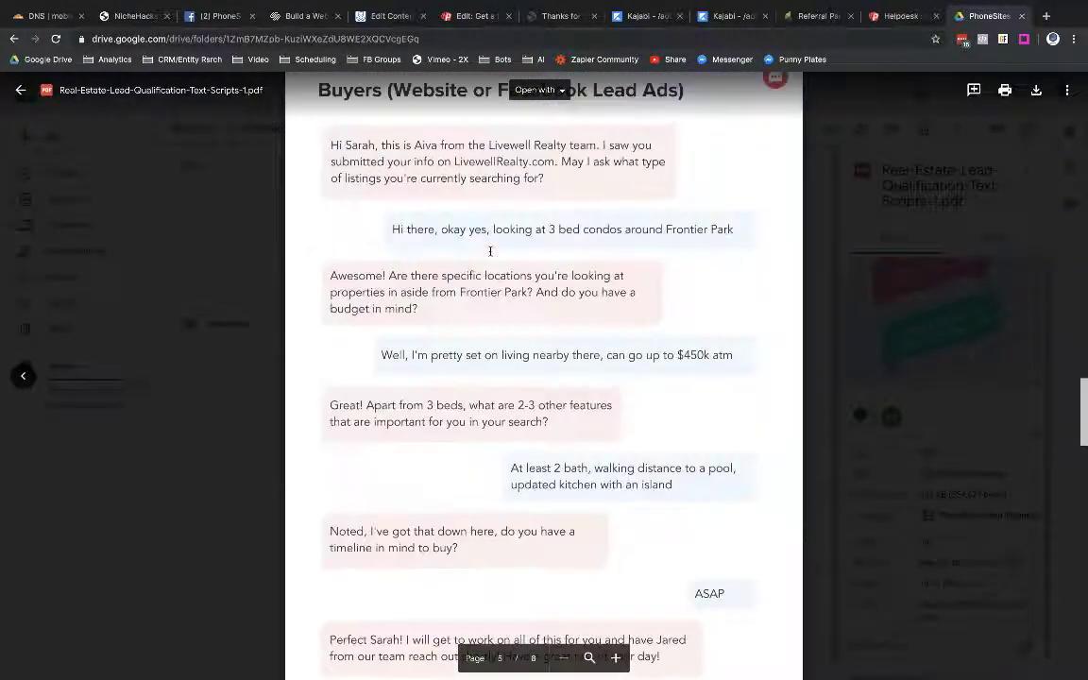
- Look back through the lead qualification PDF's buyer and renter scripts up to its cover page, and close the preview
scroll(491, 251, up, 4)
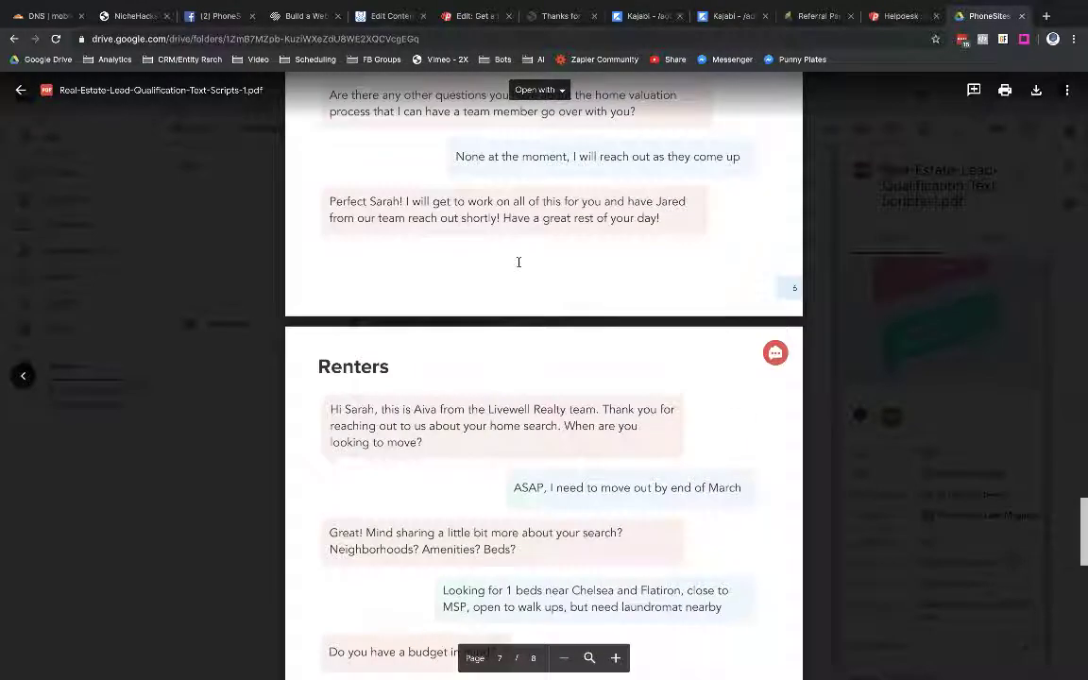
scroll(519, 262, down, 3)
scroll(519, 262, up, 20)
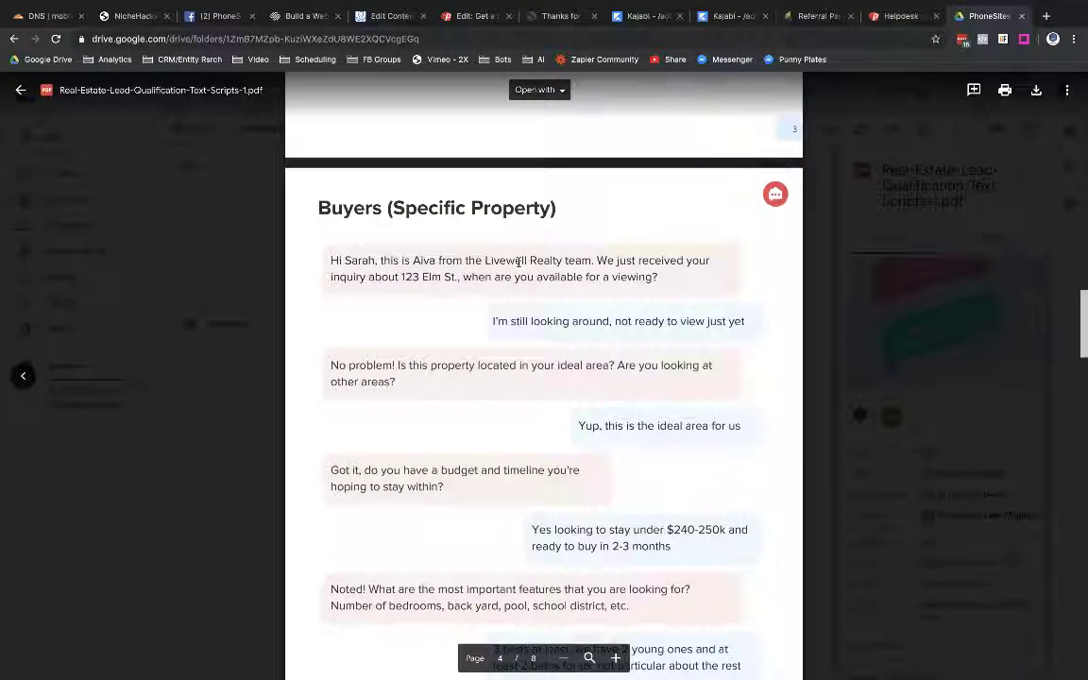
scroll(518, 262, up, 15)
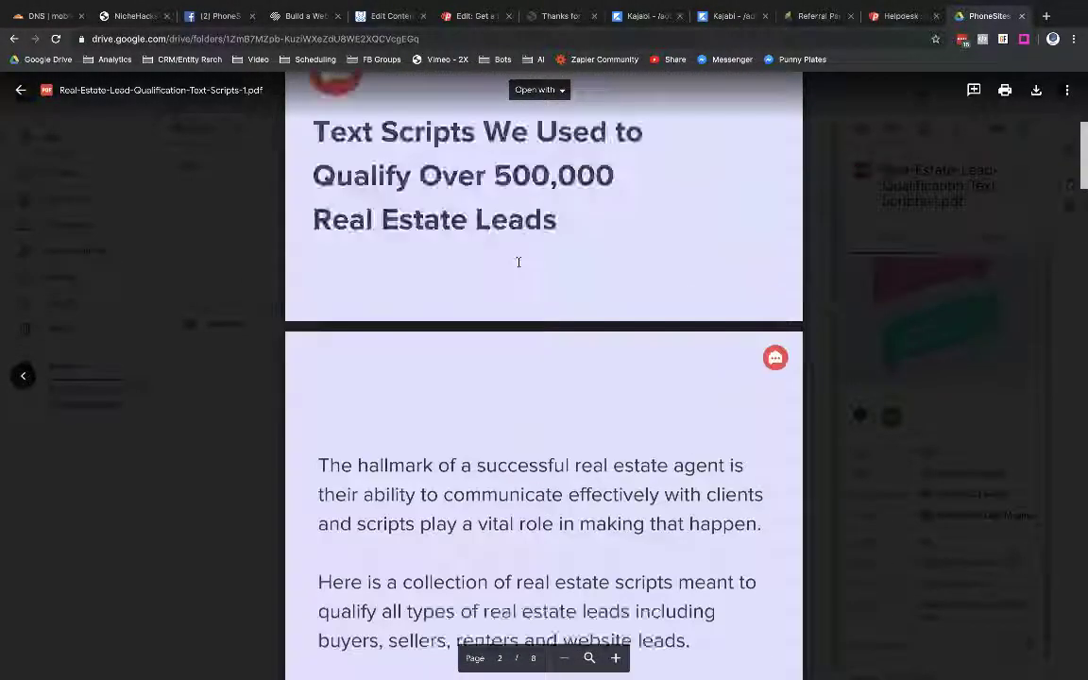
scroll(518, 262, down, 1)
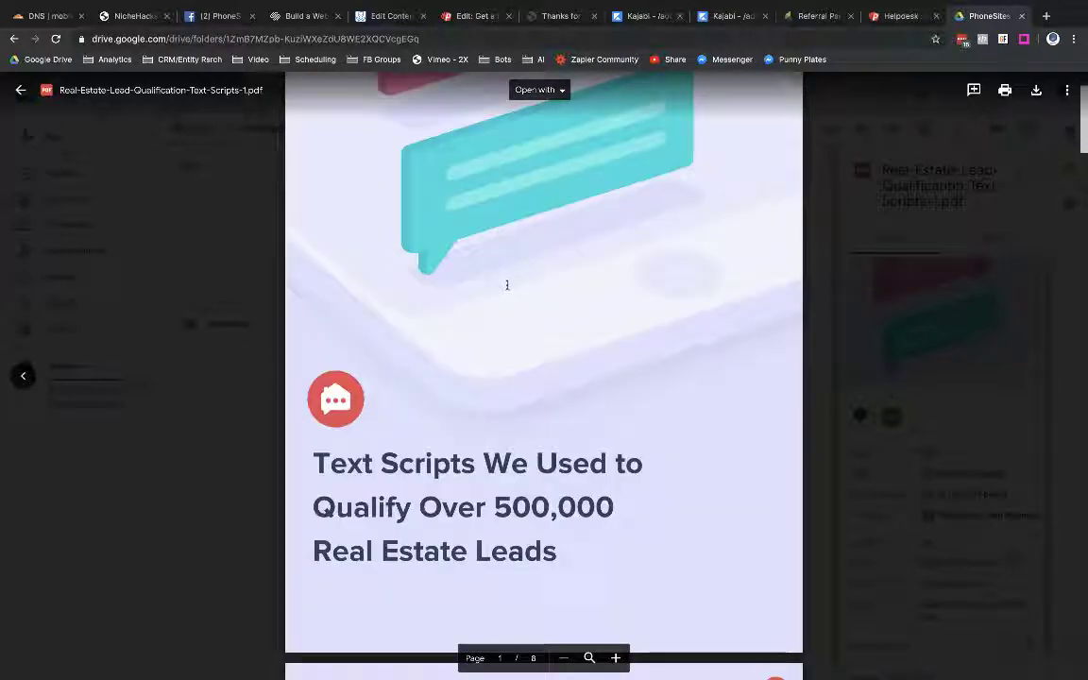
click(243, 473)
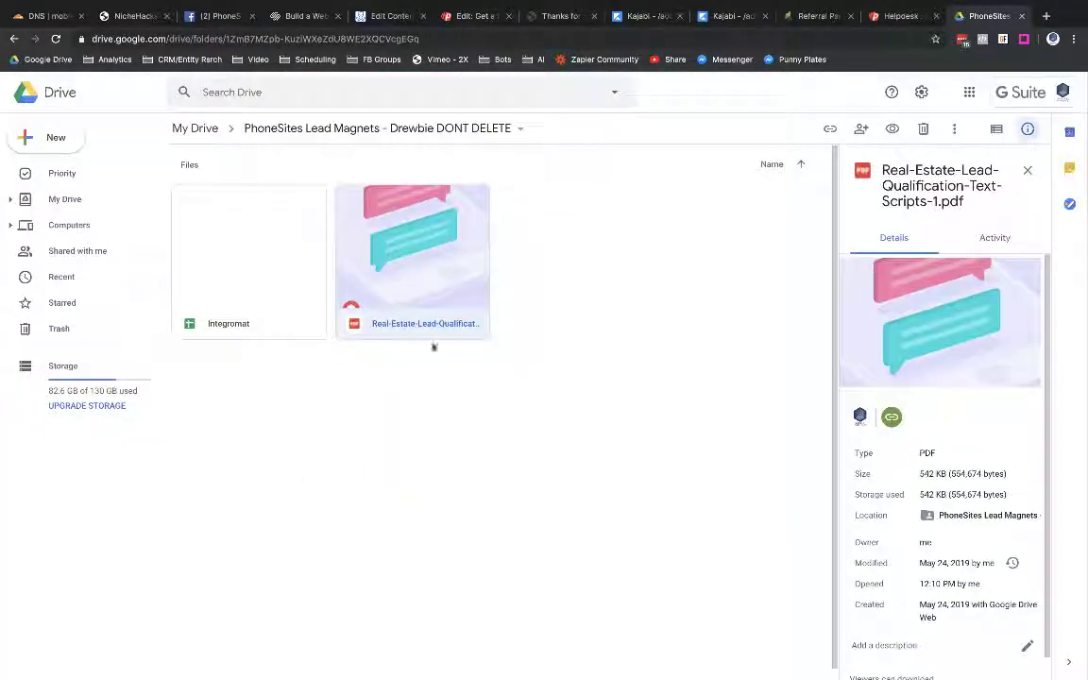
- Copy the PDF's shareable Drive link and insert it on "Secrets to Success" in the PhoneSites follow-up email
right_click(427, 273)
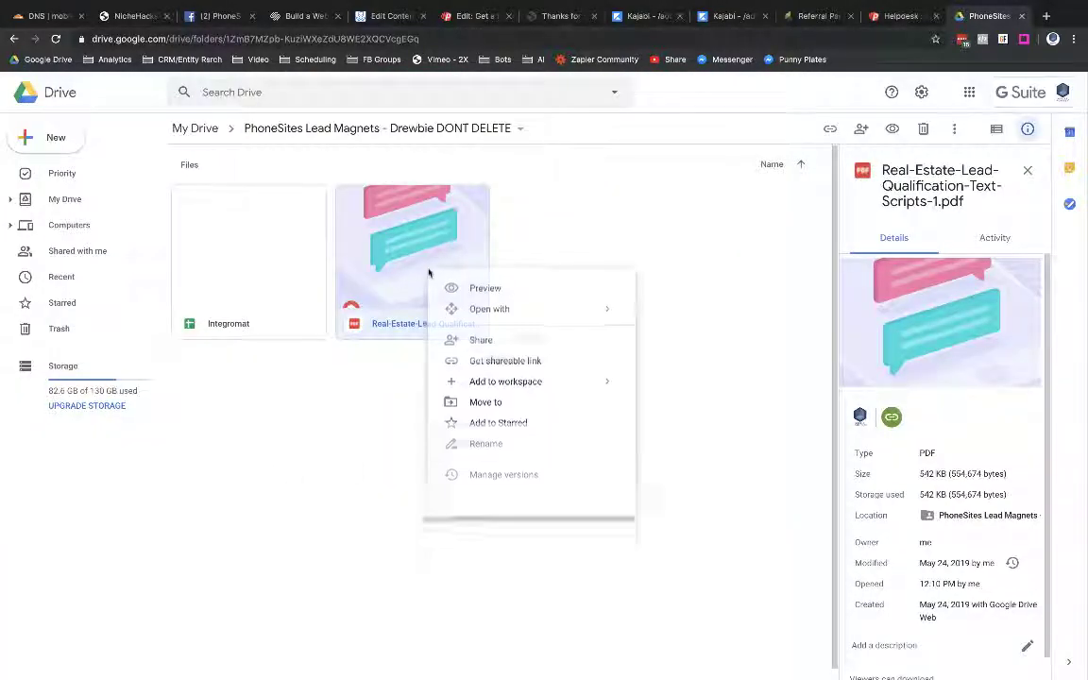
click(478, 364)
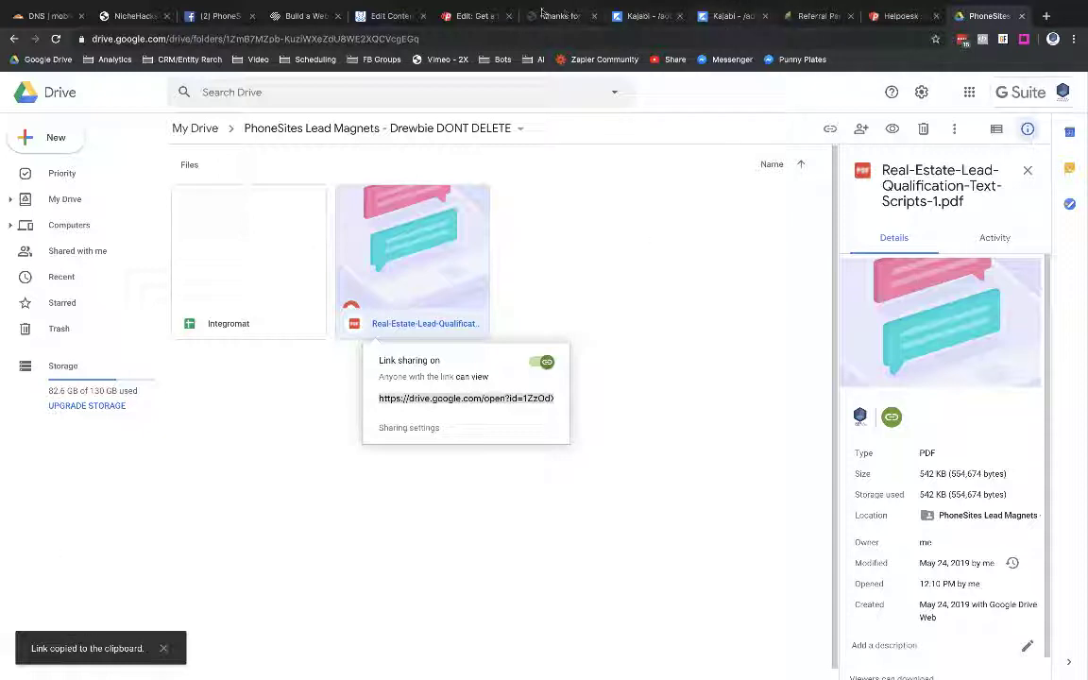
click(476, 16)
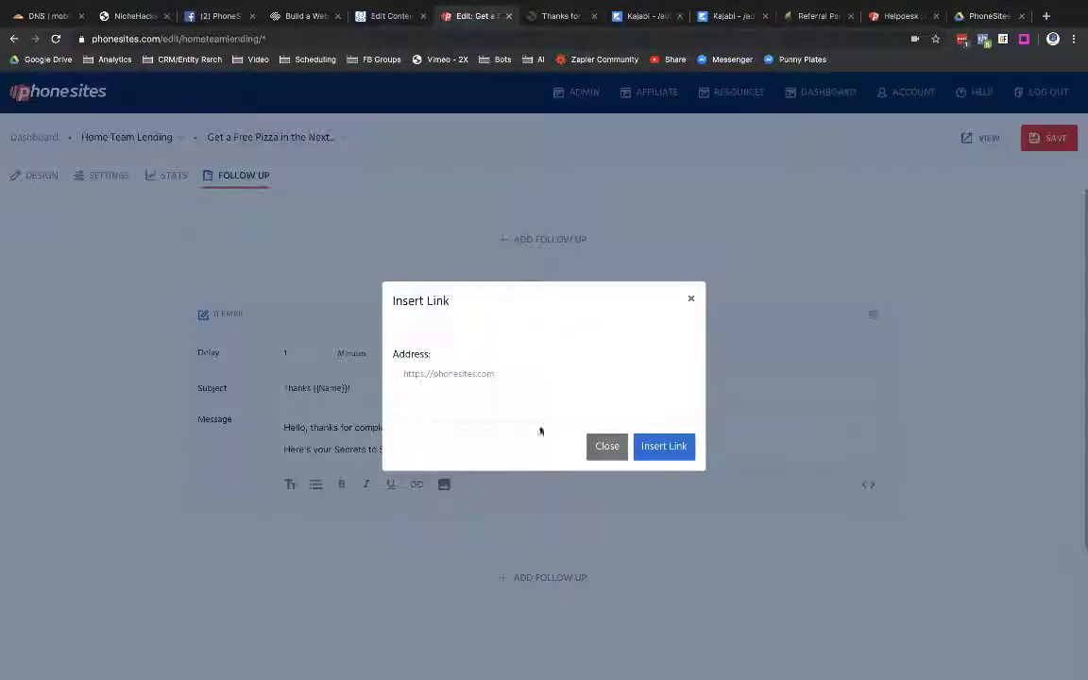
click(430, 371)
key(ctrl+v)
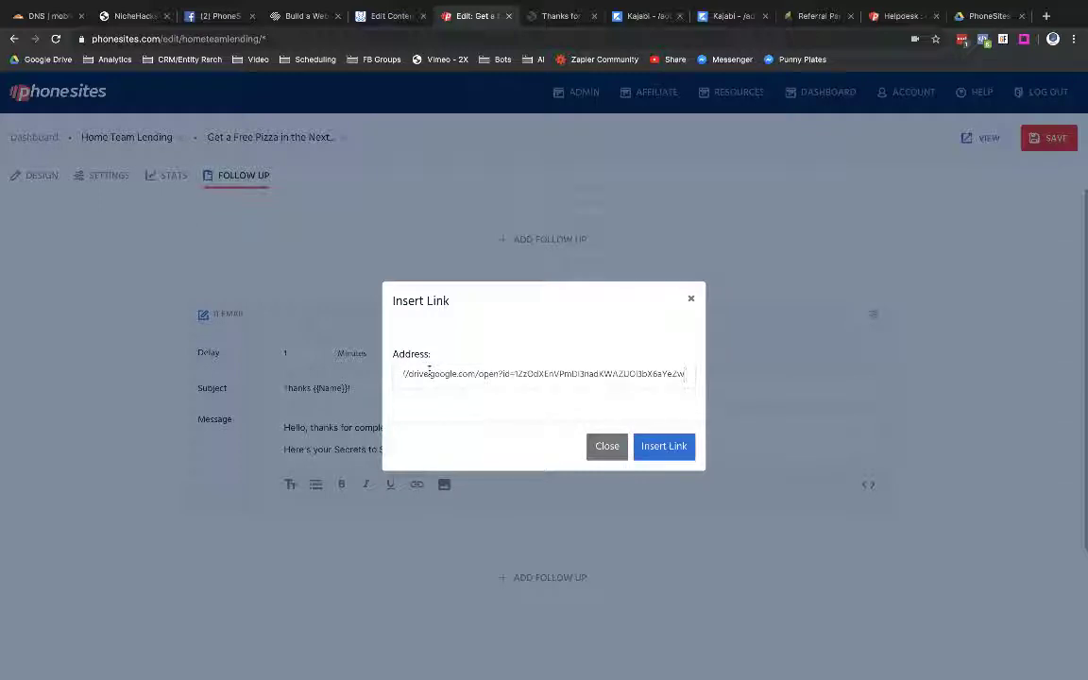
click(673, 447)
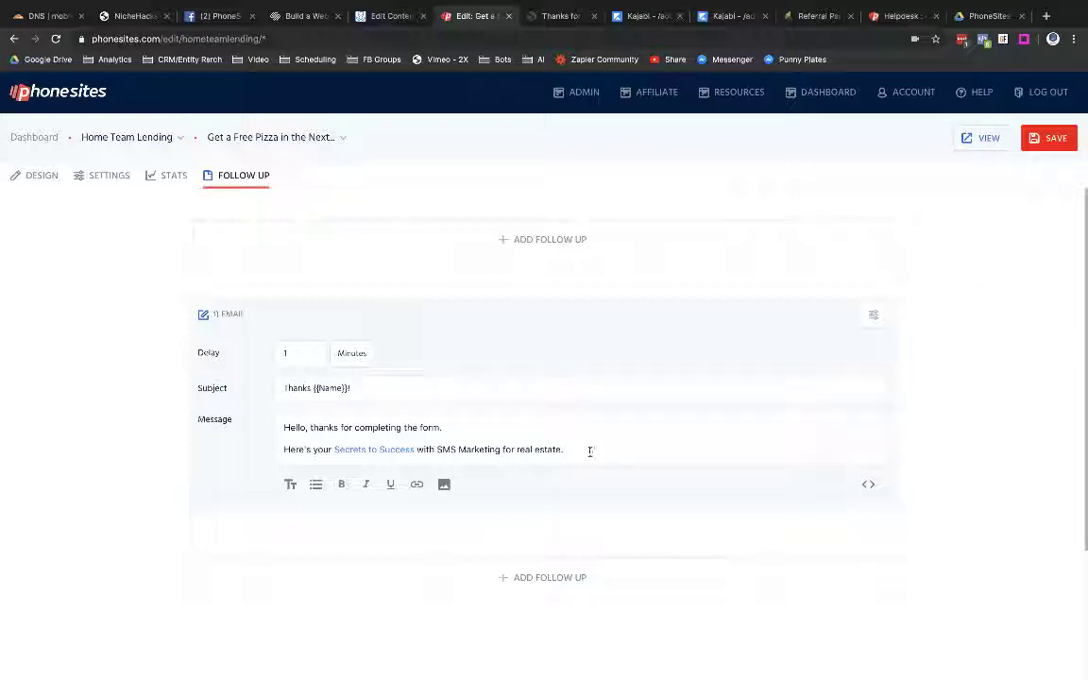
- End the email message with "Thanks!" and the sender's first name on separate lines, and save the page
key(Return)
text(Thanks!)
key(Return)
text(Chris)
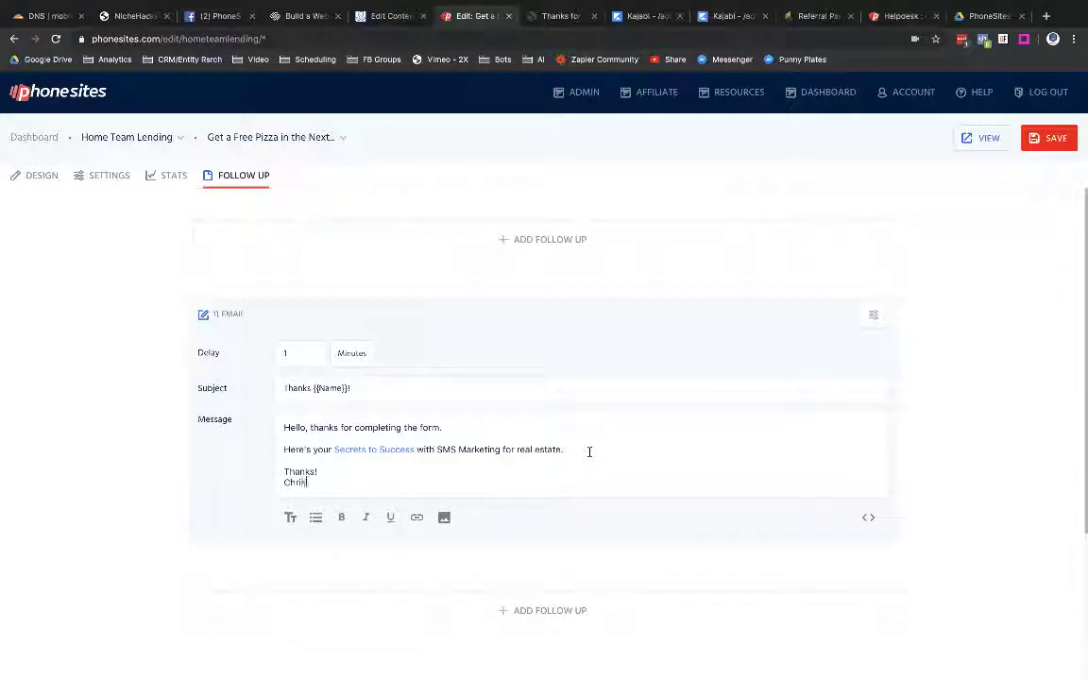
click(1053, 142)
- Set the page's on-success redirect to the copied Google Drive PDF link as an External URL and save
click(110, 177)
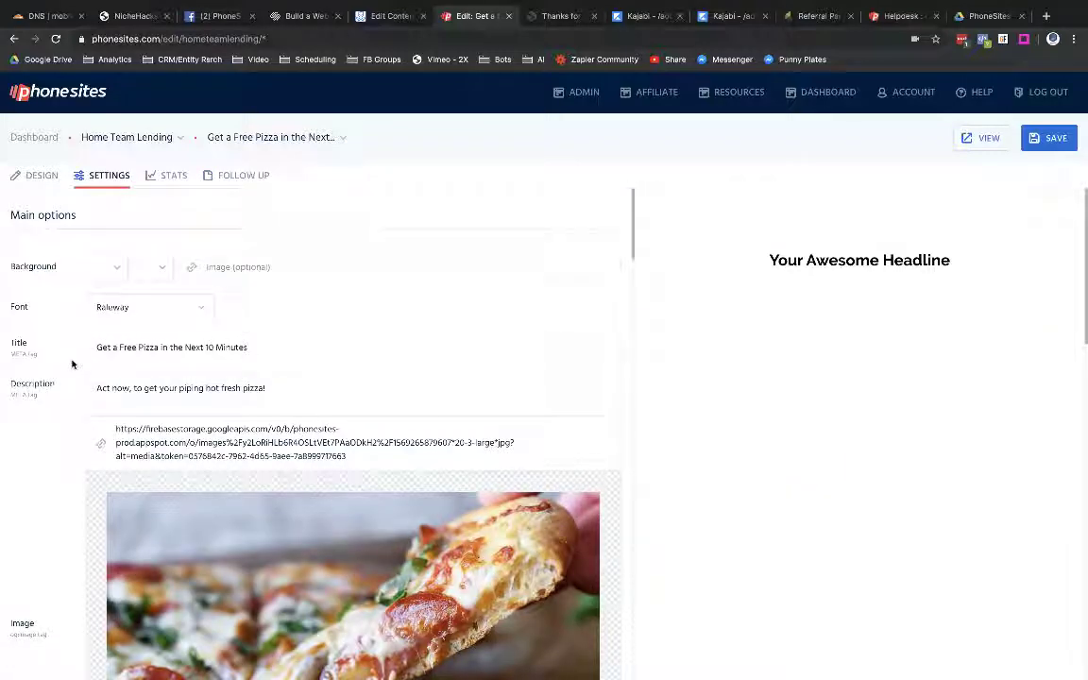
scroll(73, 366, down, 3)
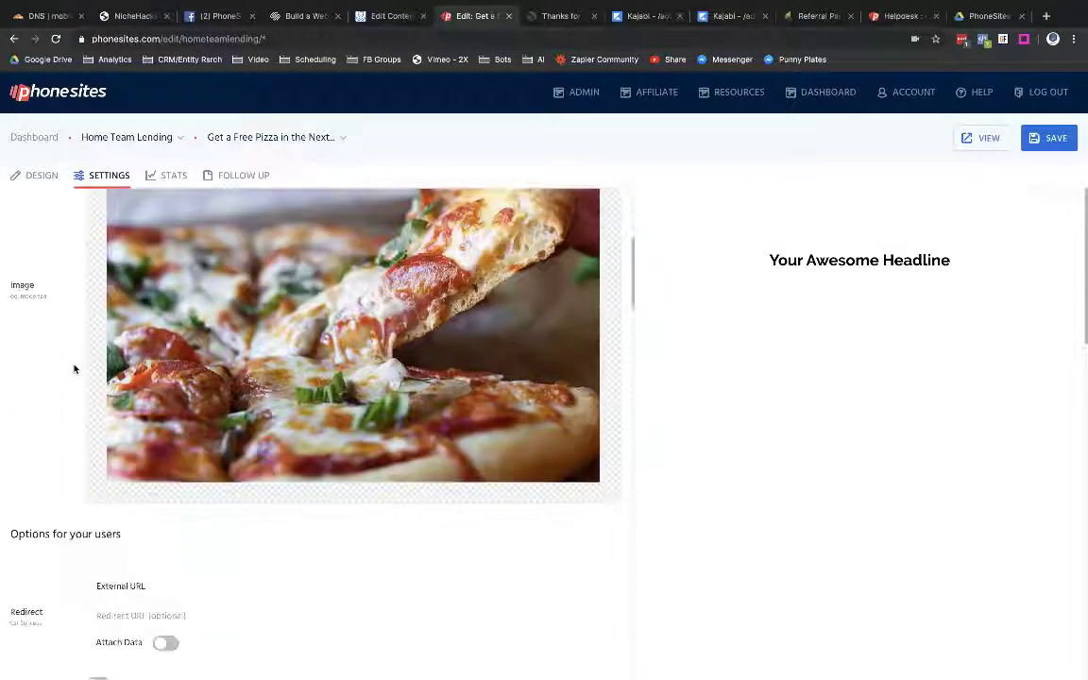
scroll(74, 369, down, 1)
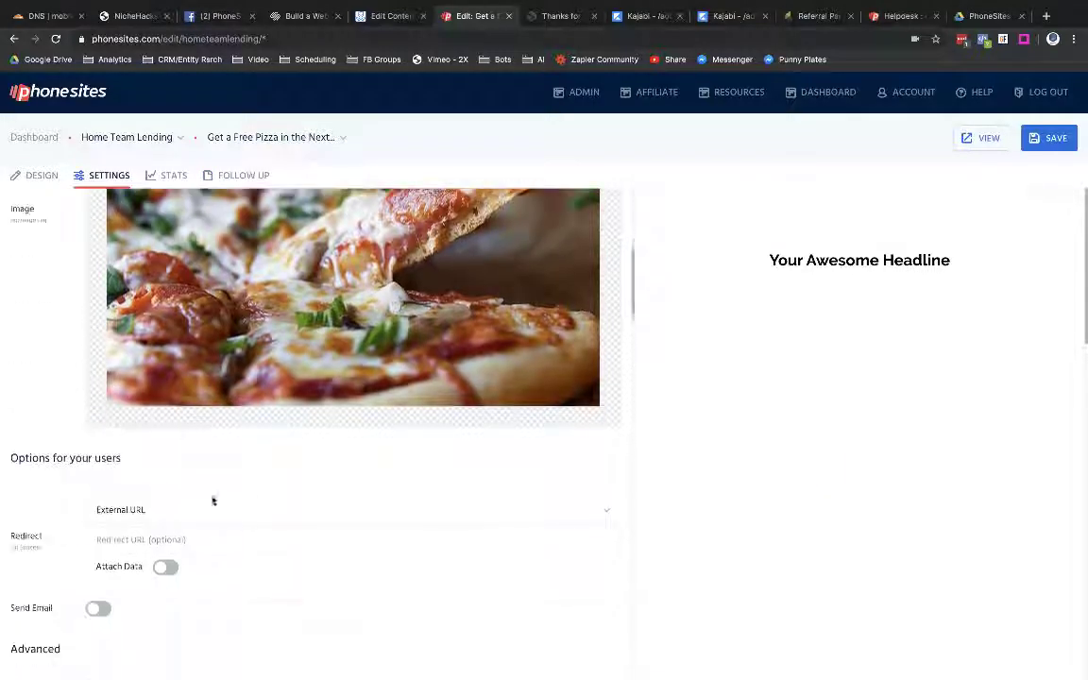
click(128, 538)
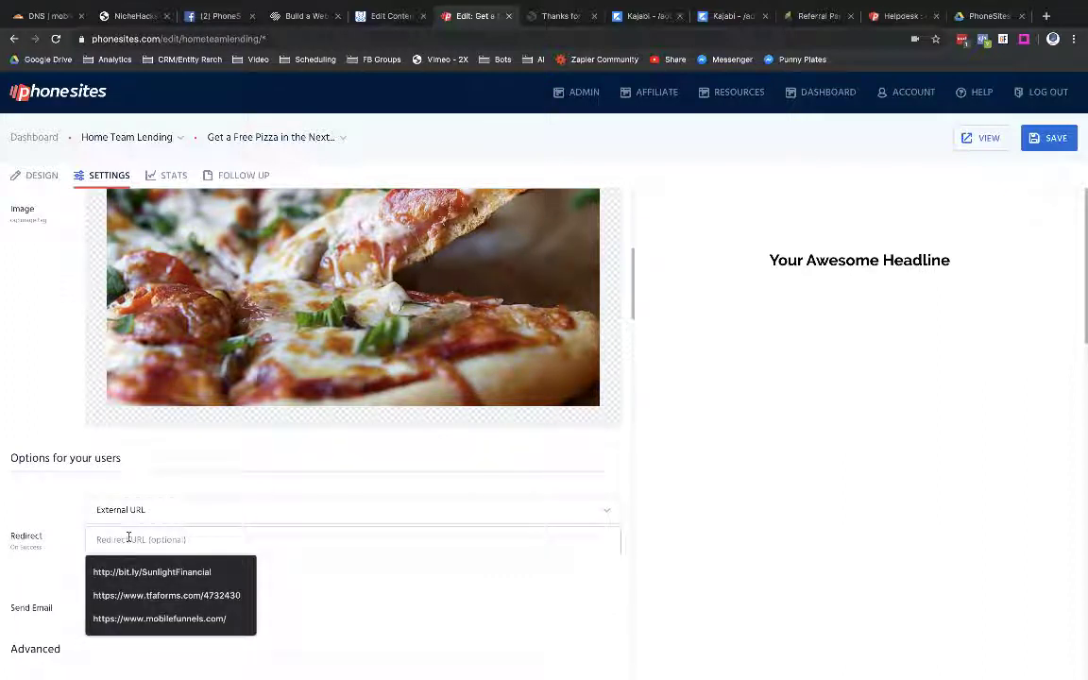
key(ctrl+v)
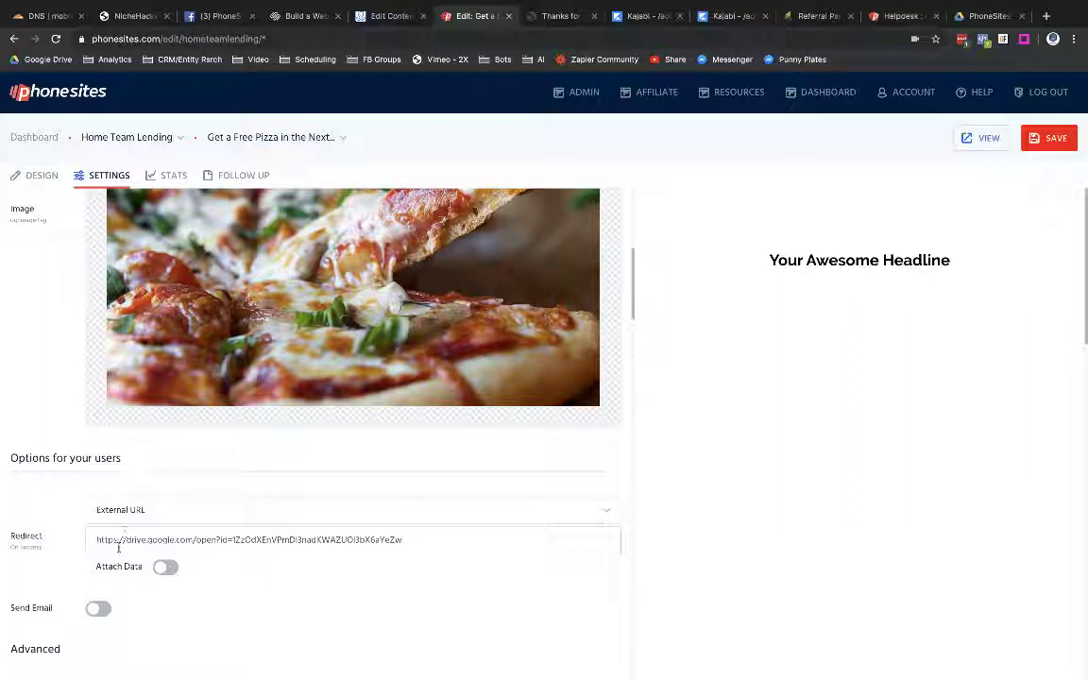
click(1048, 138)
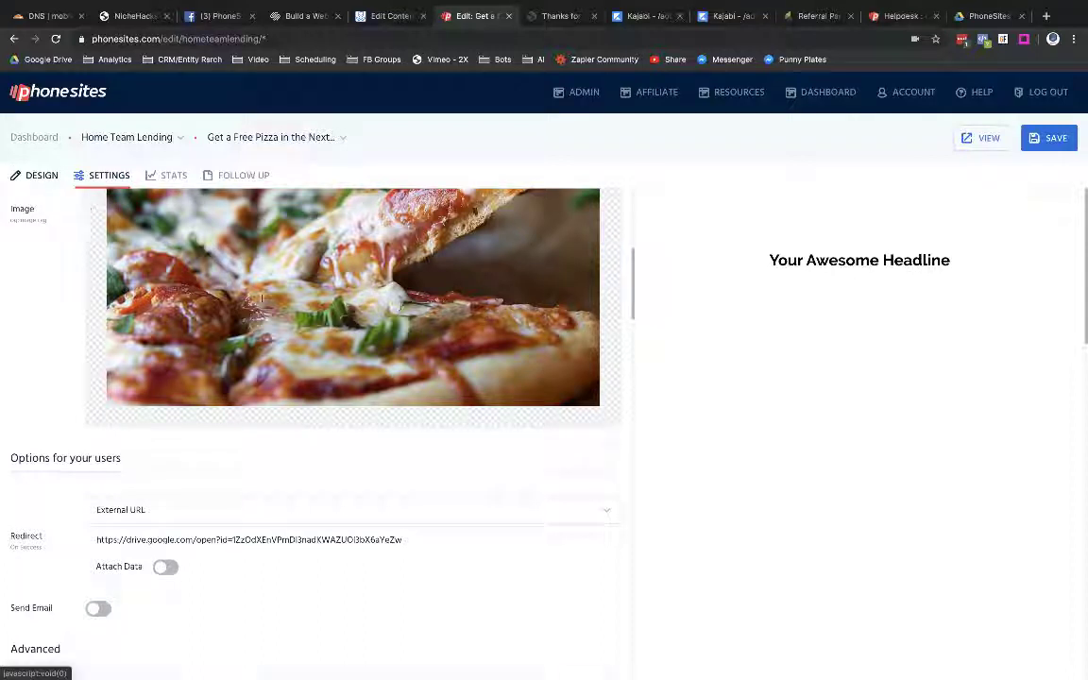
- Turn off the form's Name, Phone and Email fields, leaving only the "Let's Go!" button, and save the page
click(42, 175)
scroll(543, 507, down, 1)
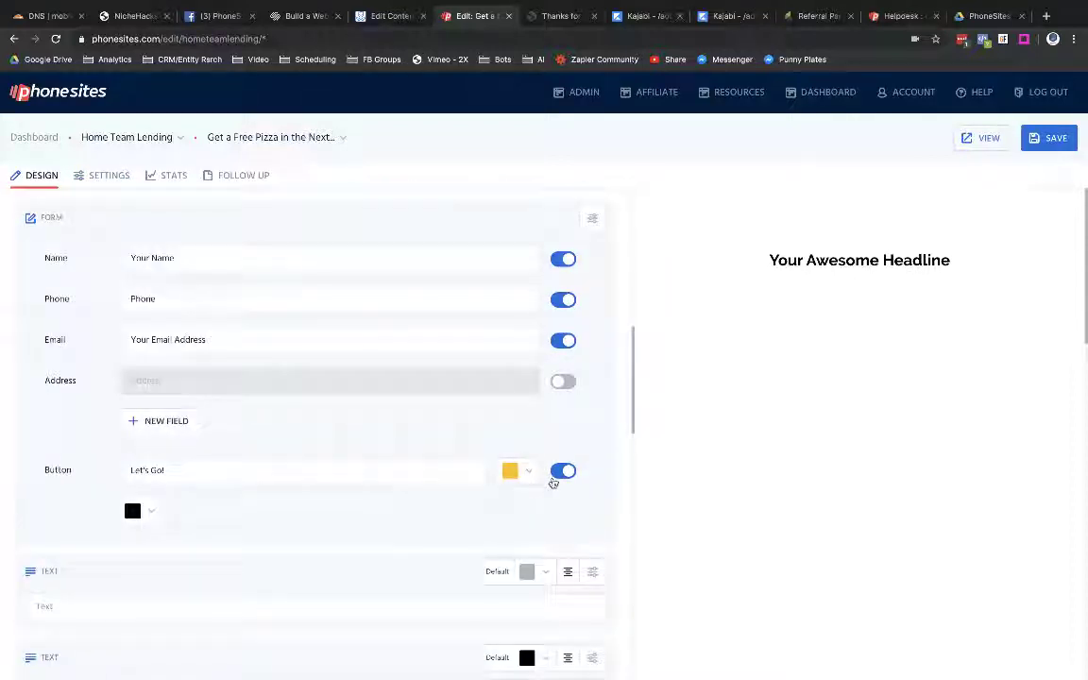
click(563, 259)
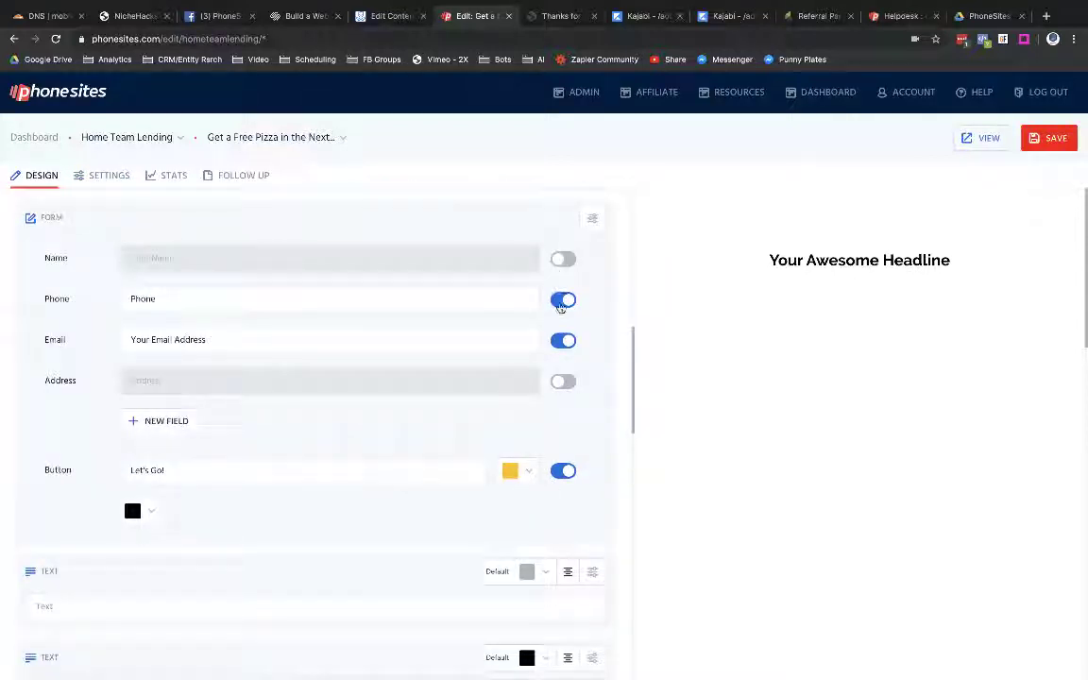
click(563, 299)
click(563, 342)
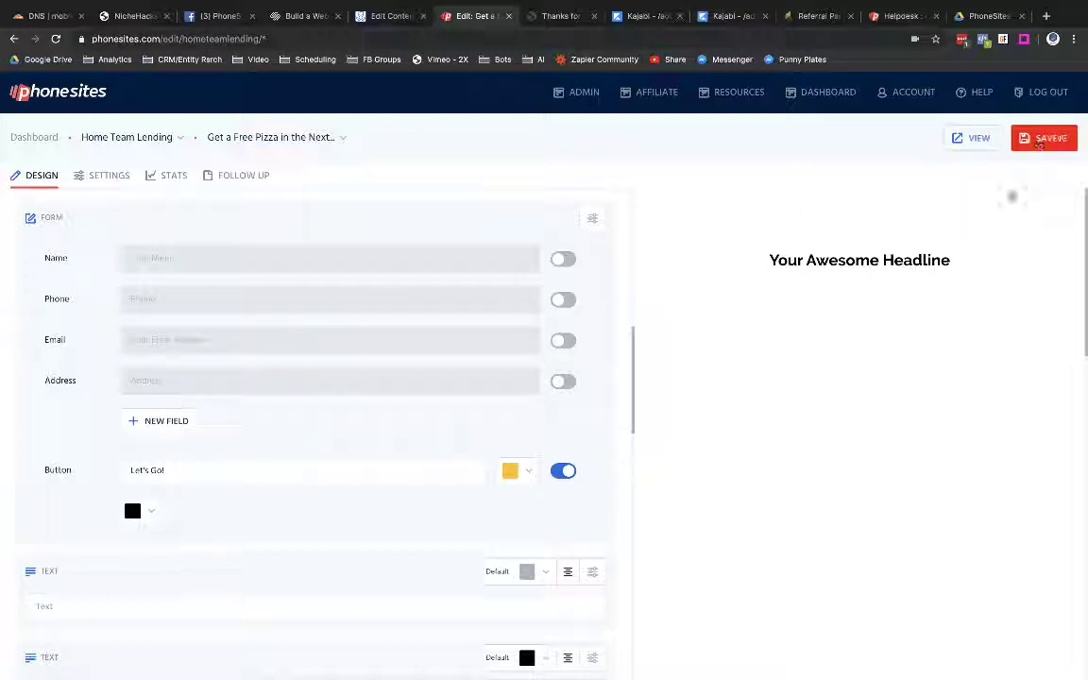
- Check the redirect setting, view the live page, reload it and test that "Let's Go!" leads to the PDF
click(111, 175)
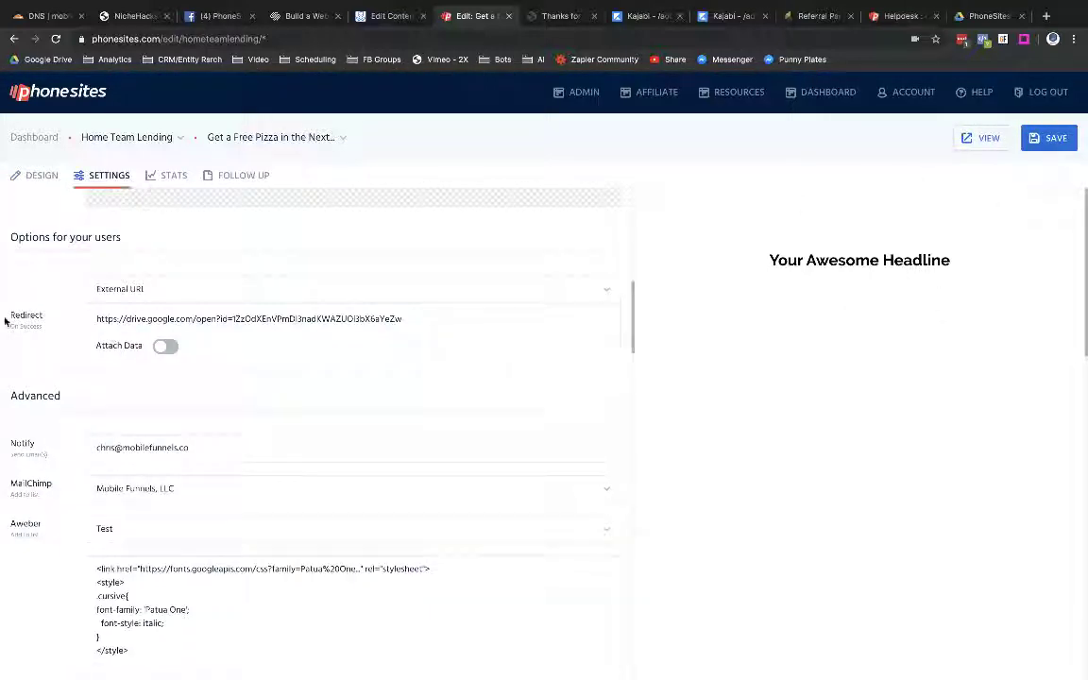
click(987, 140)
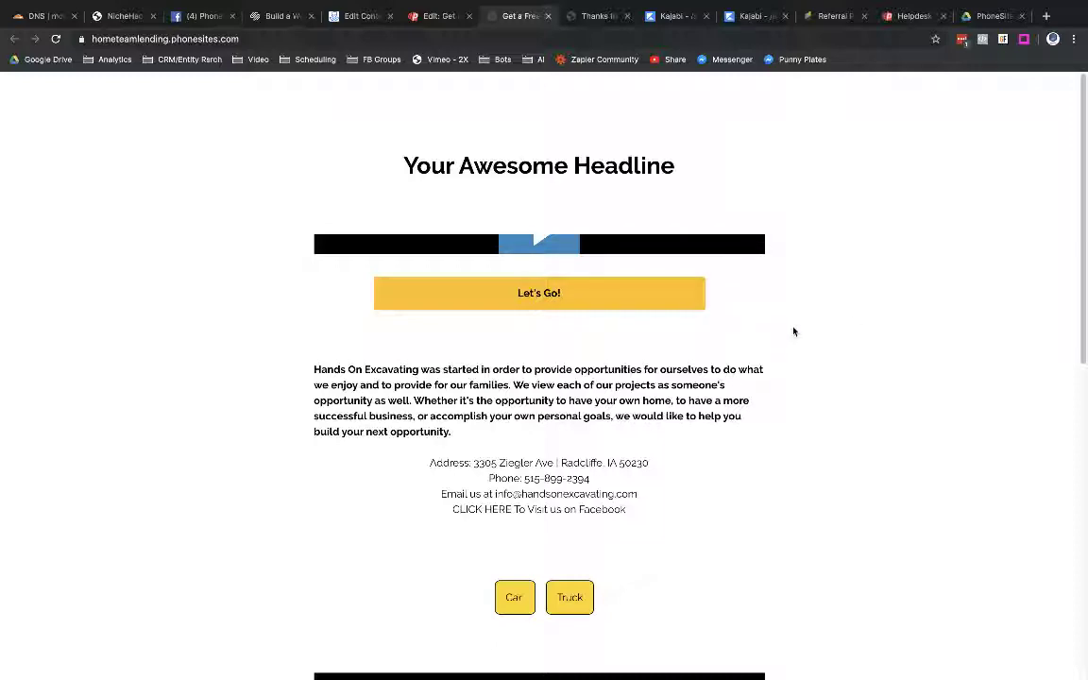
scroll(795, 331, down, 10)
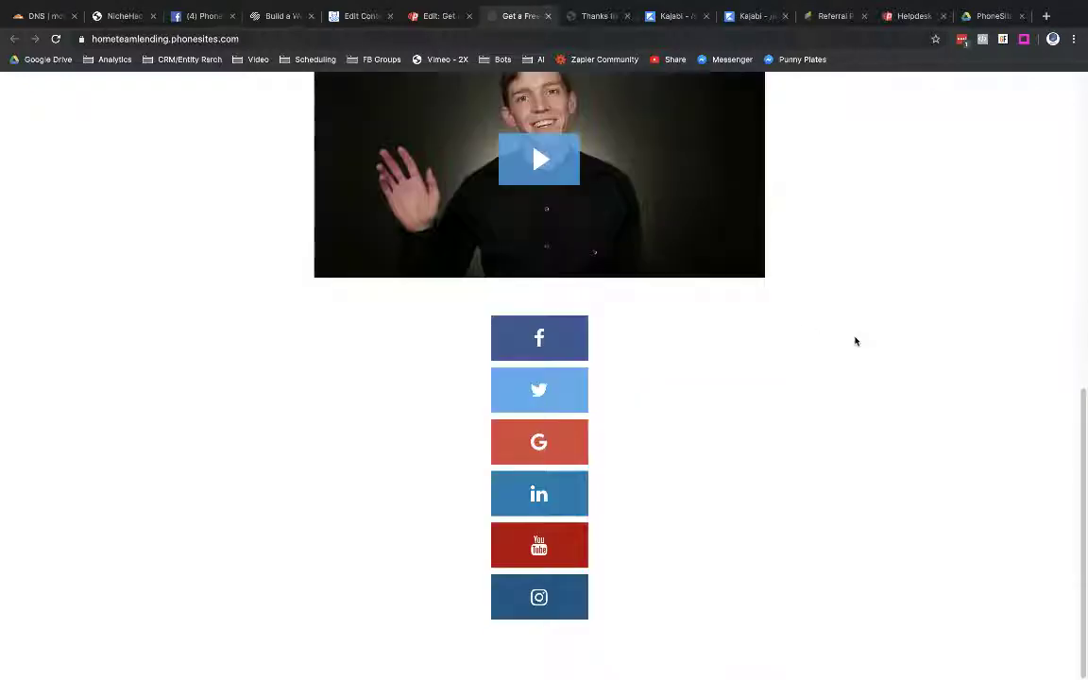
key(super+r)
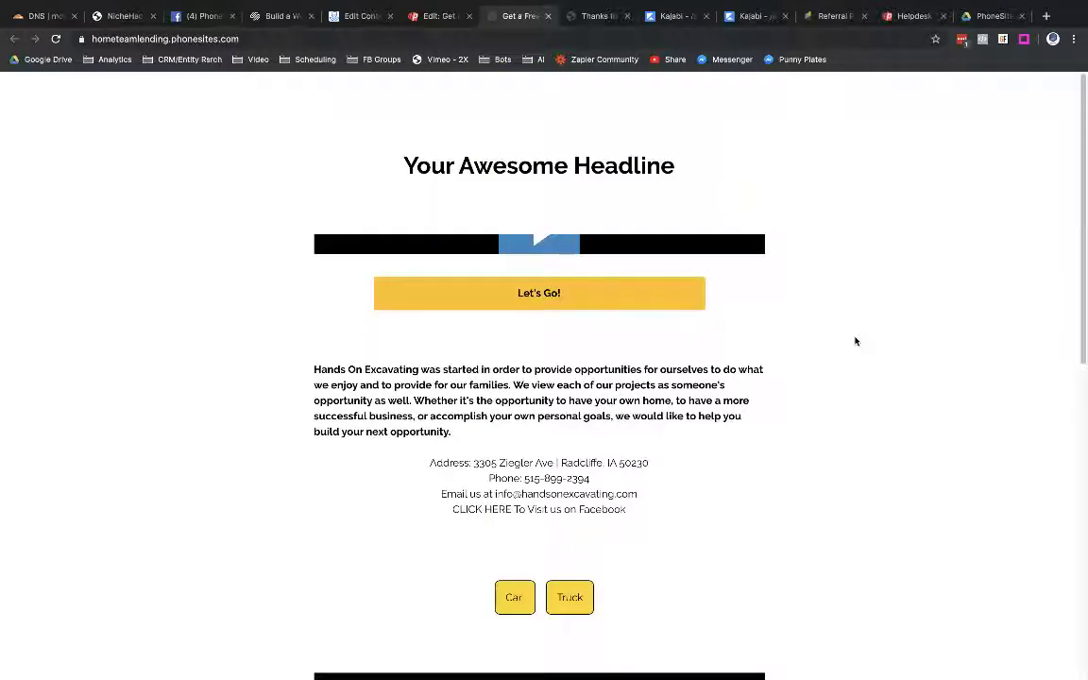
key(super+r)
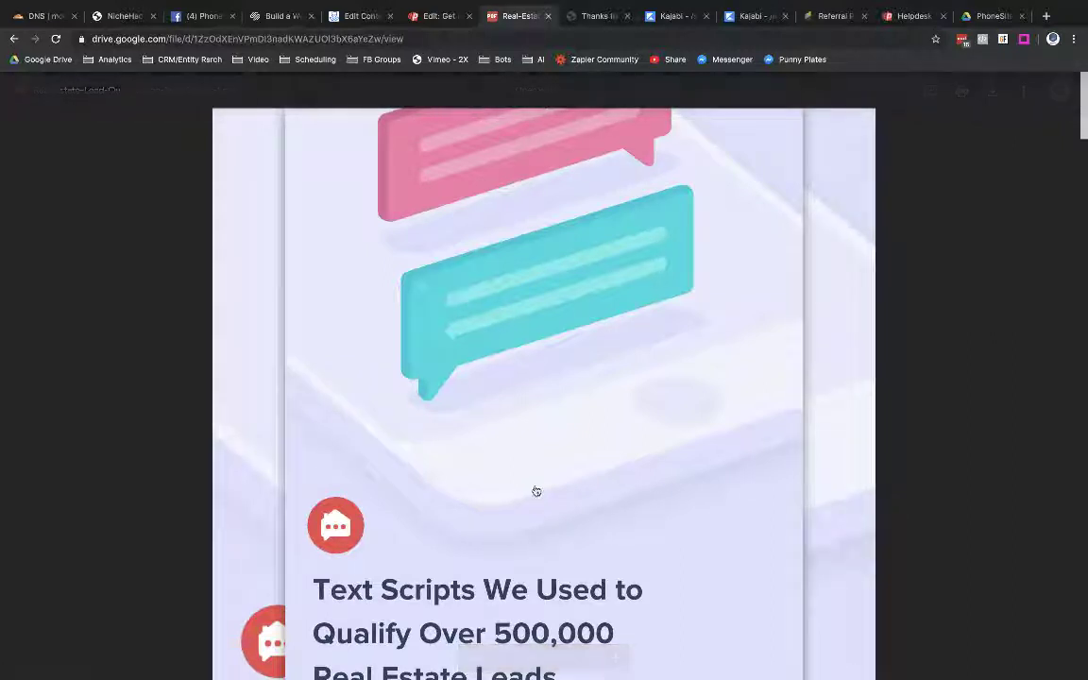
- Turn the form's Email field back on in the PhoneSites page design and save the page
click(434, 16)
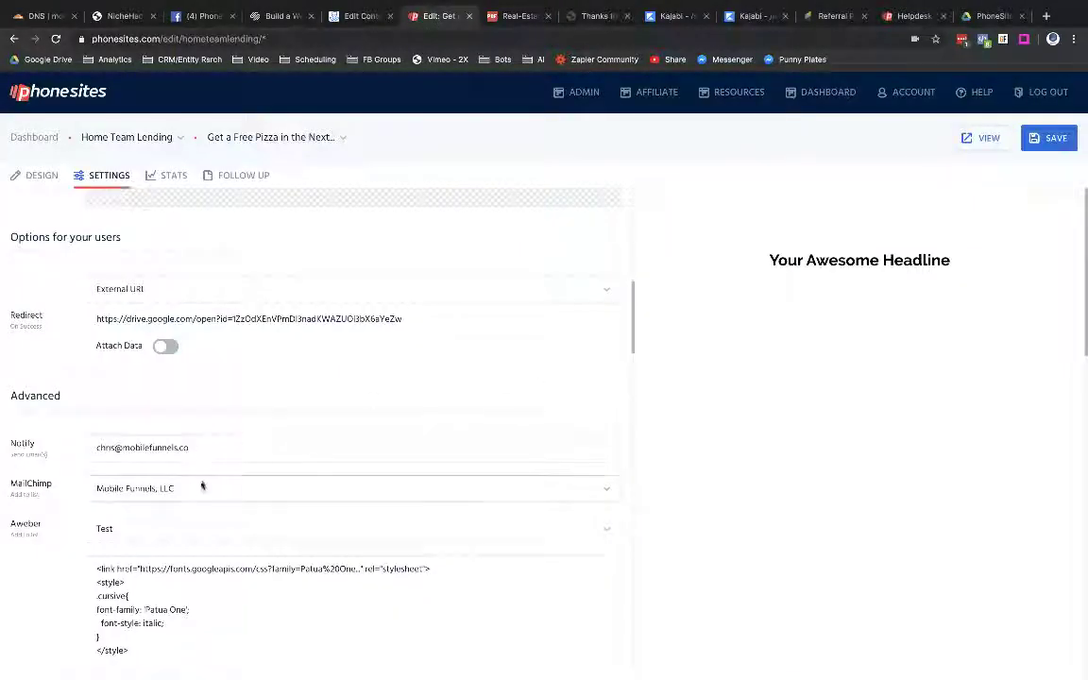
scroll(97, 274, down, 1)
click(42, 175)
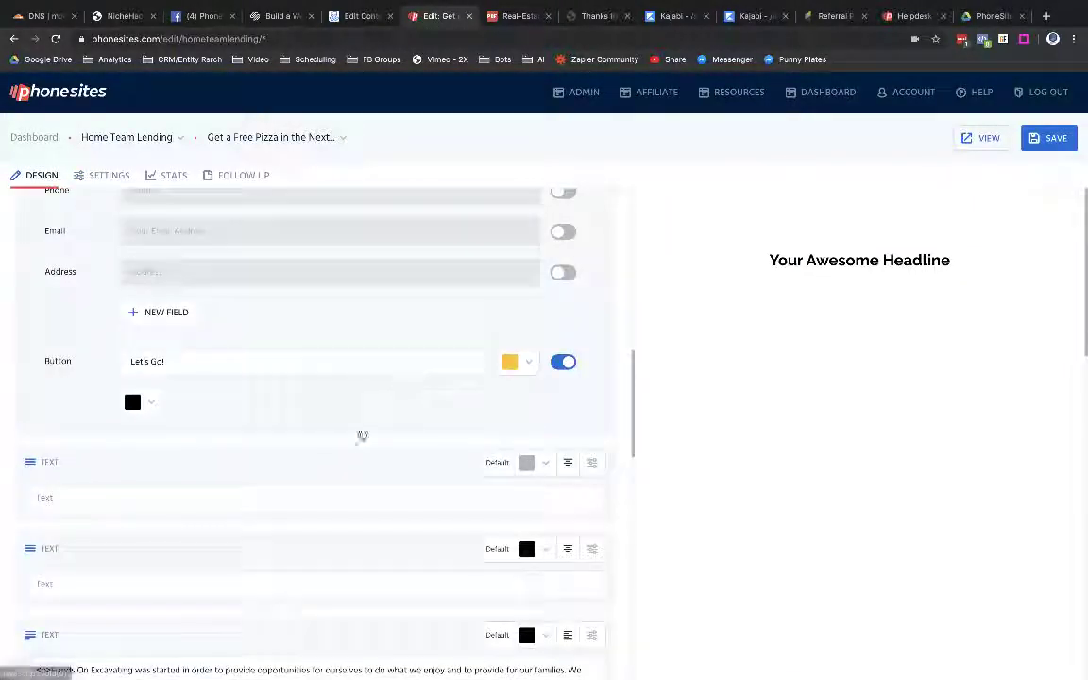
scroll(321, 416, up, 2)
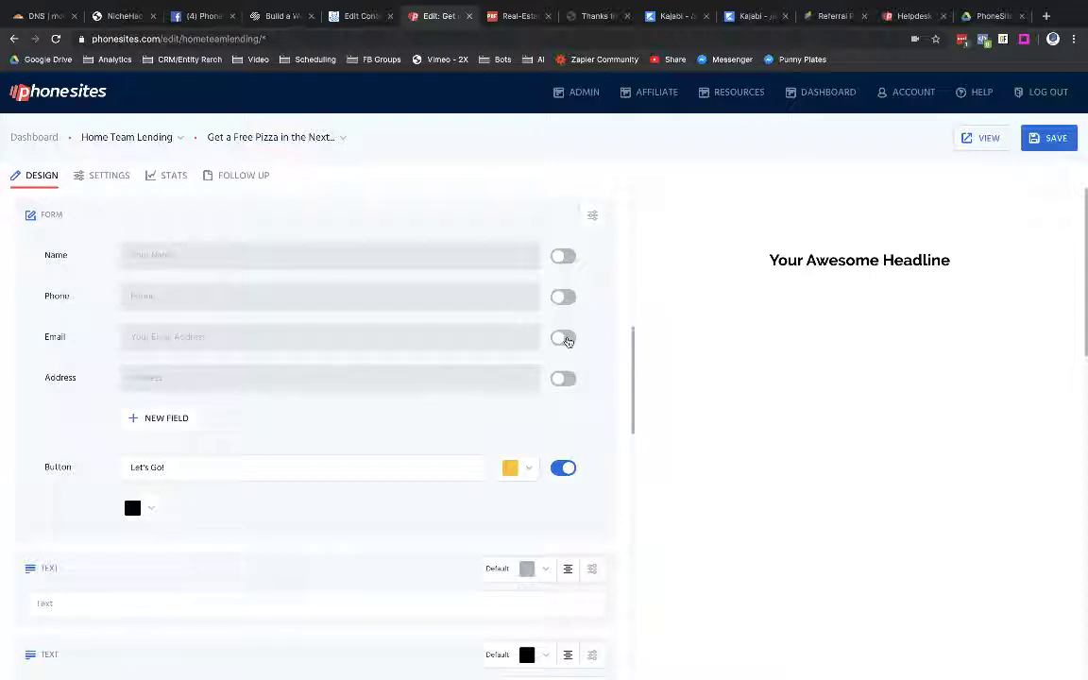
click(564, 338)
click(1058, 138)
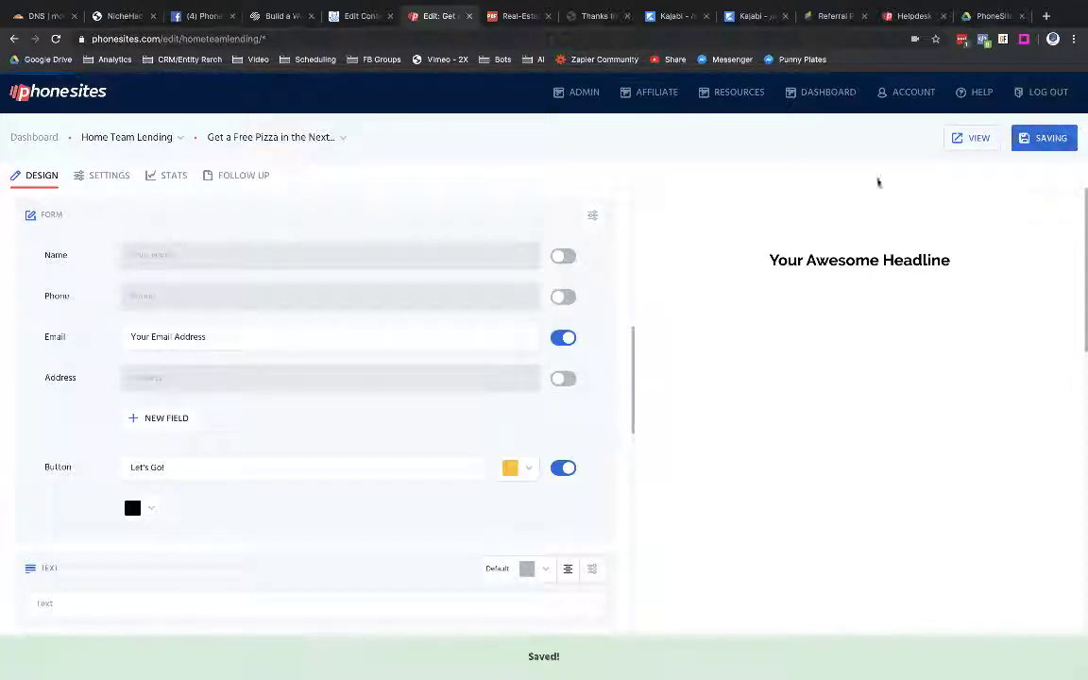
- Return to the live page and submit the form with the tester's email address
click(535, 13)
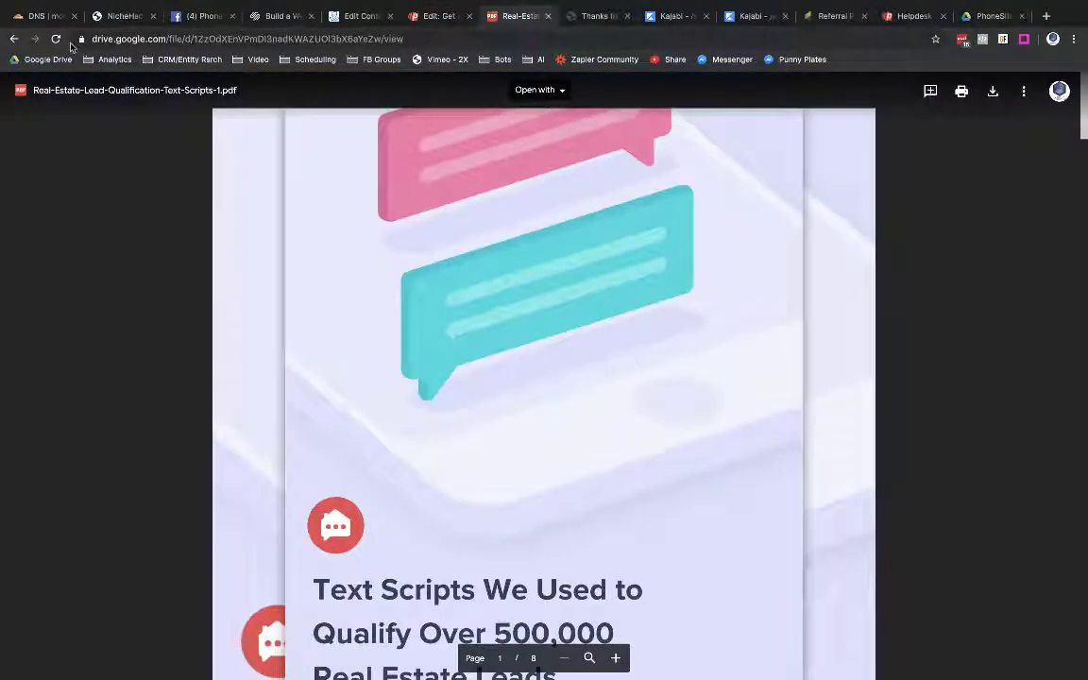
click(14, 39)
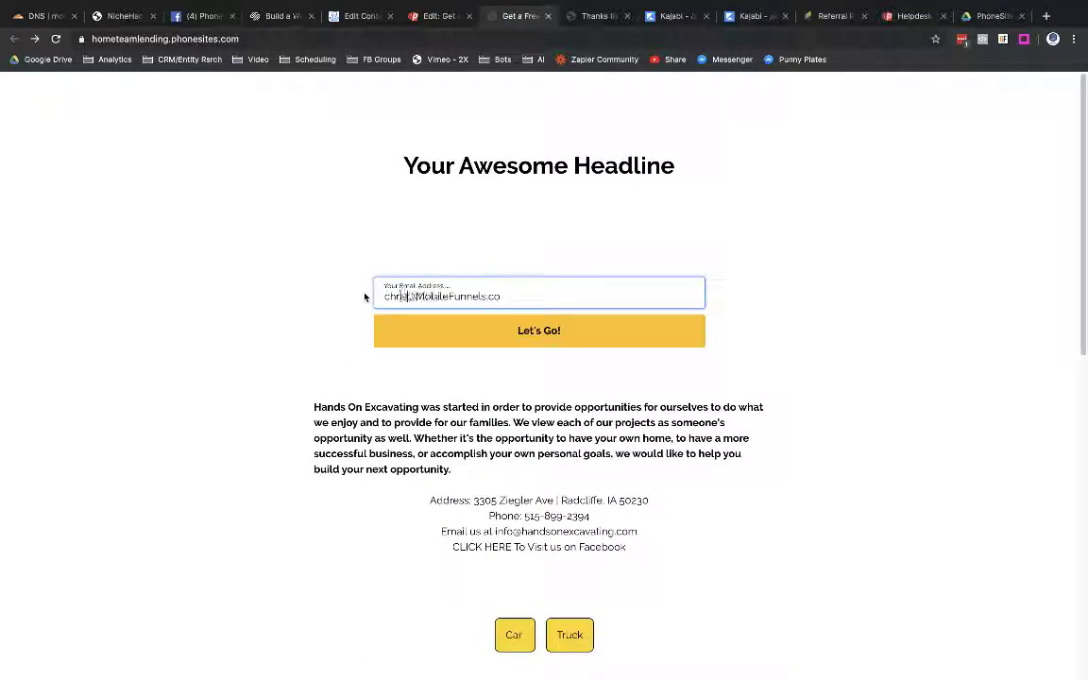
key(Return)
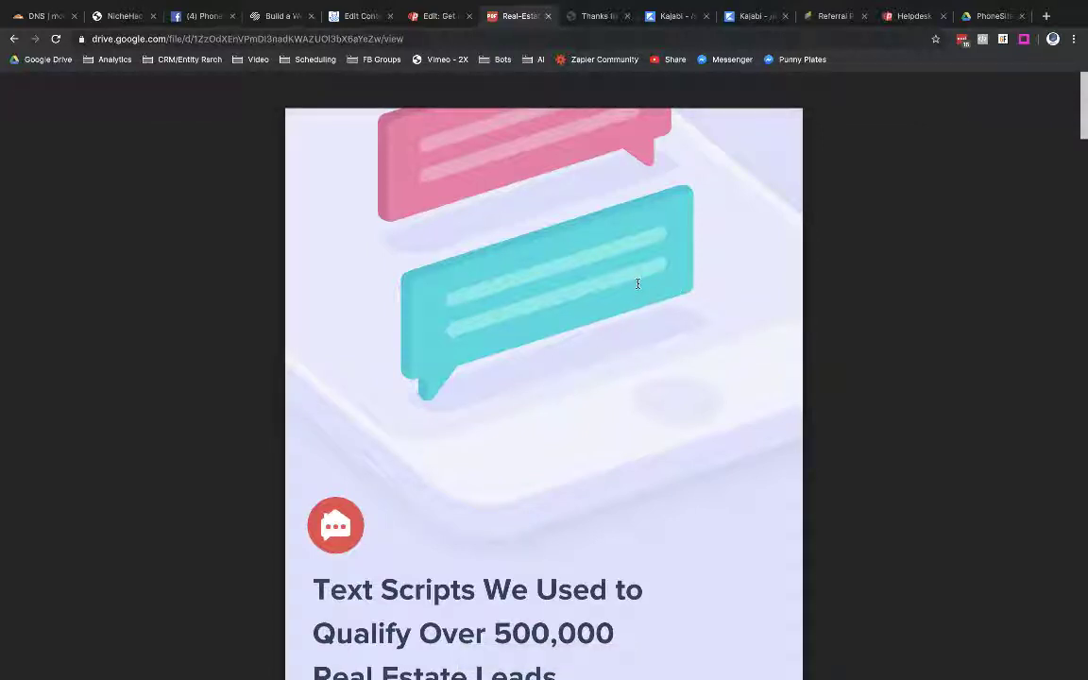
- Add a second email follow-up below the first one in PhoneSites with a delay of 1 day
click(433, 16)
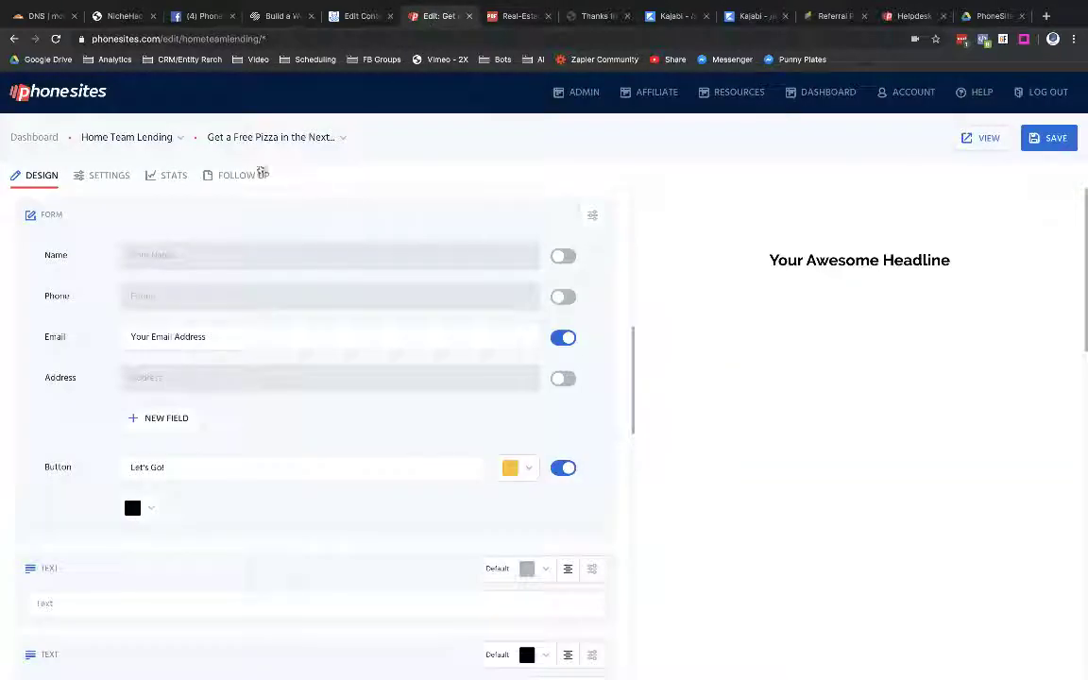
click(215, 175)
scroll(310, 312, up, 2)
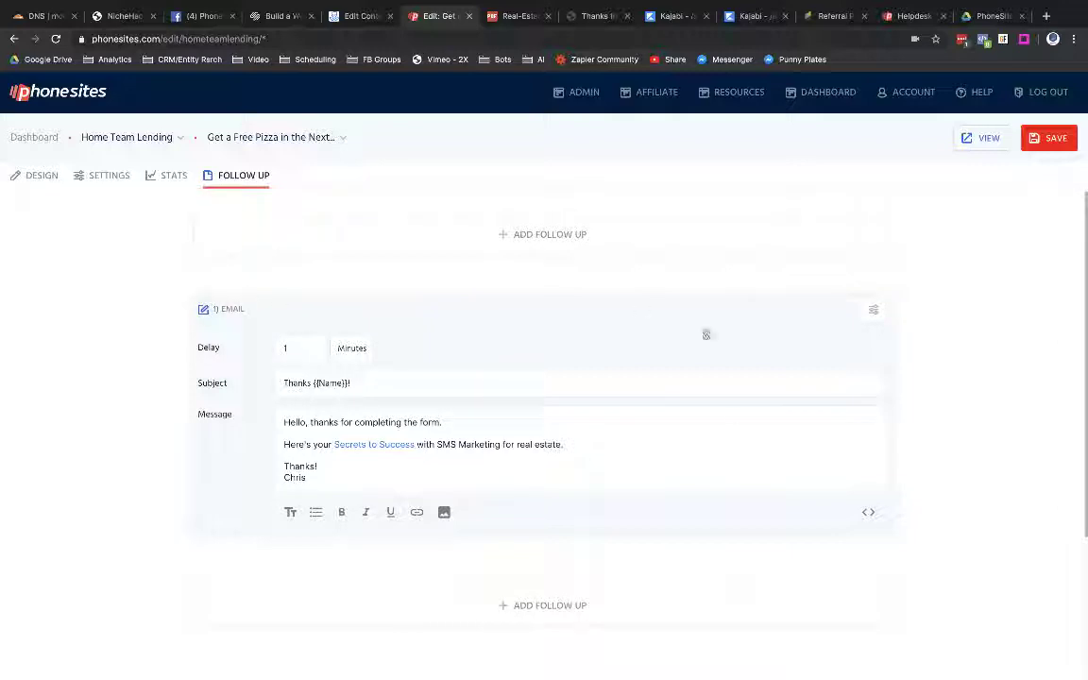
scroll(734, 501, down, 2)
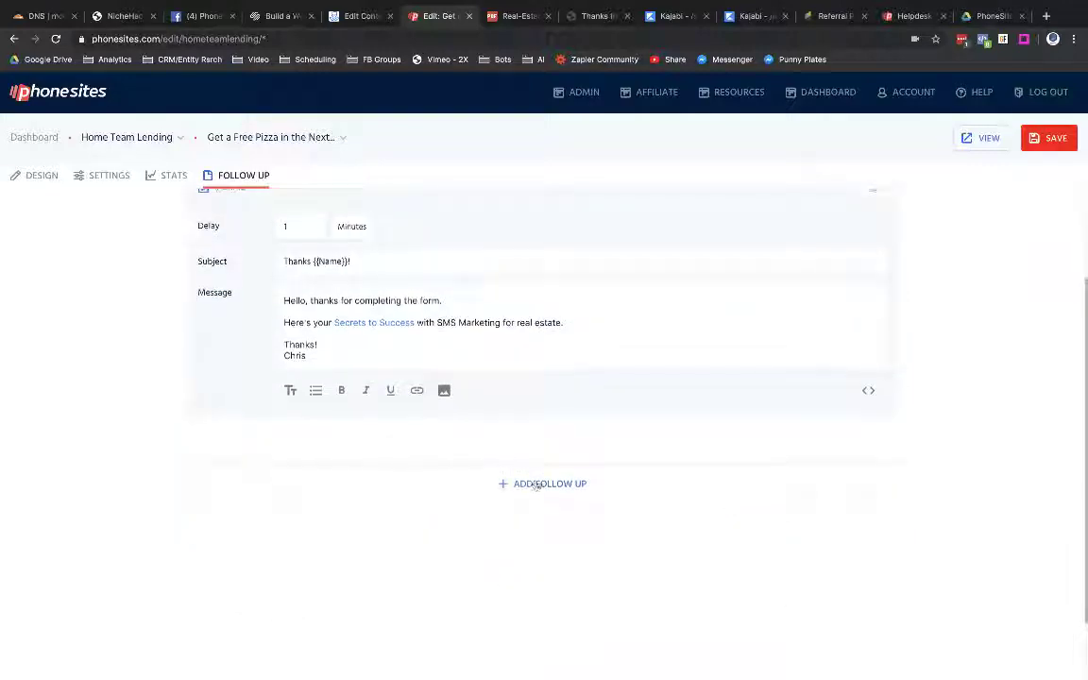
click(524, 483)
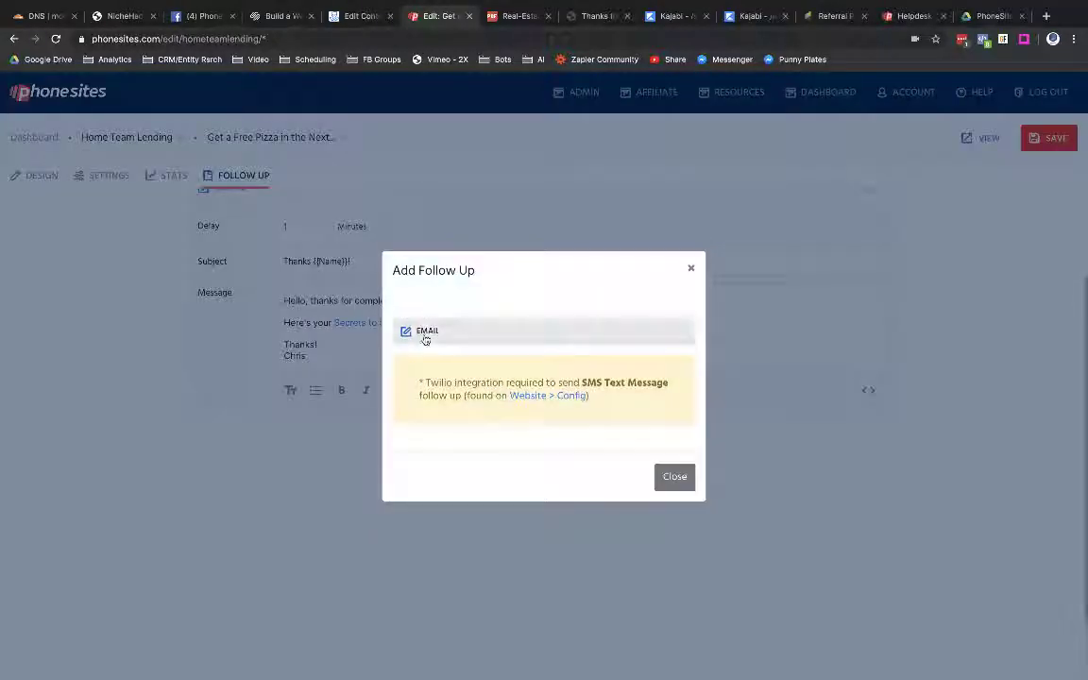
click(425, 333)
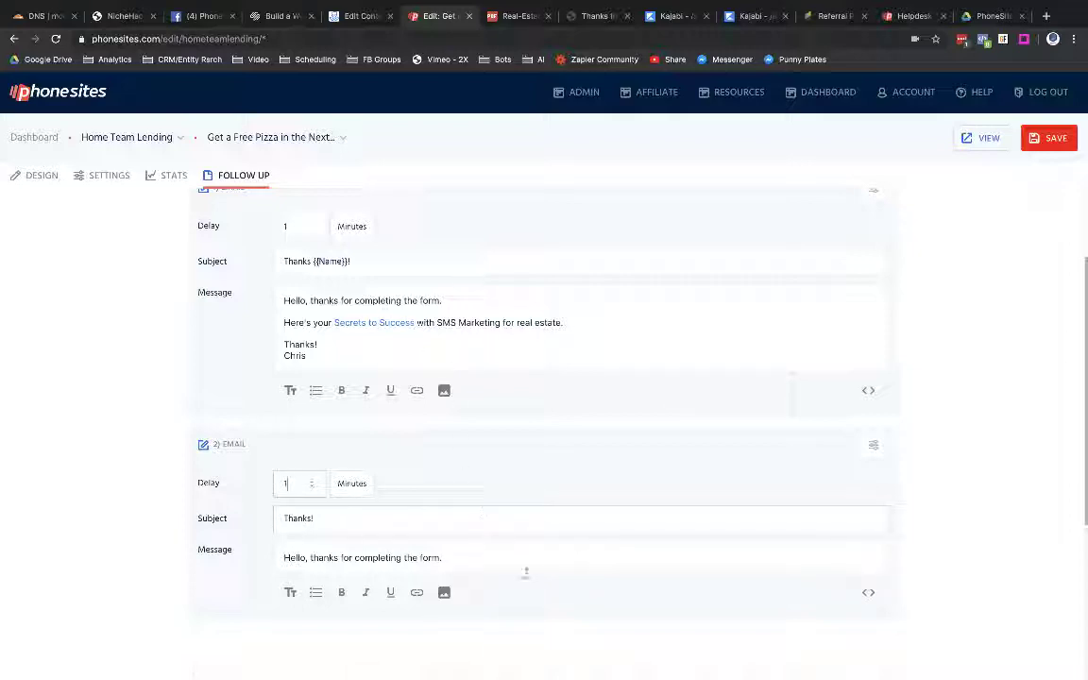
scroll(302, 487, up, 1)
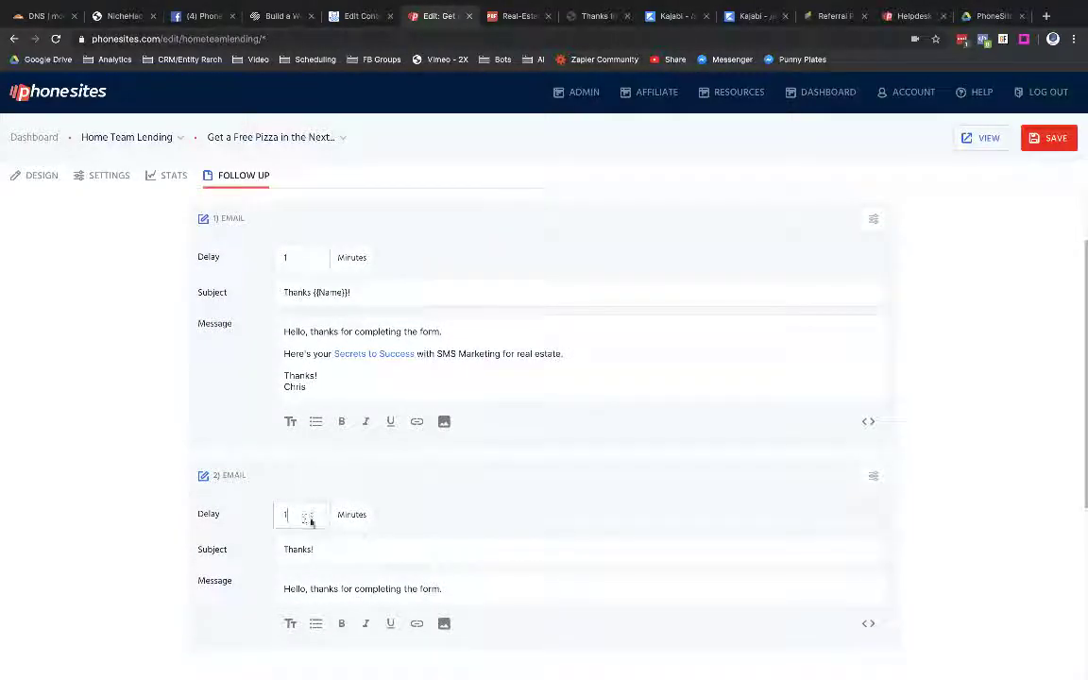
click(342, 514)
click(347, 597)
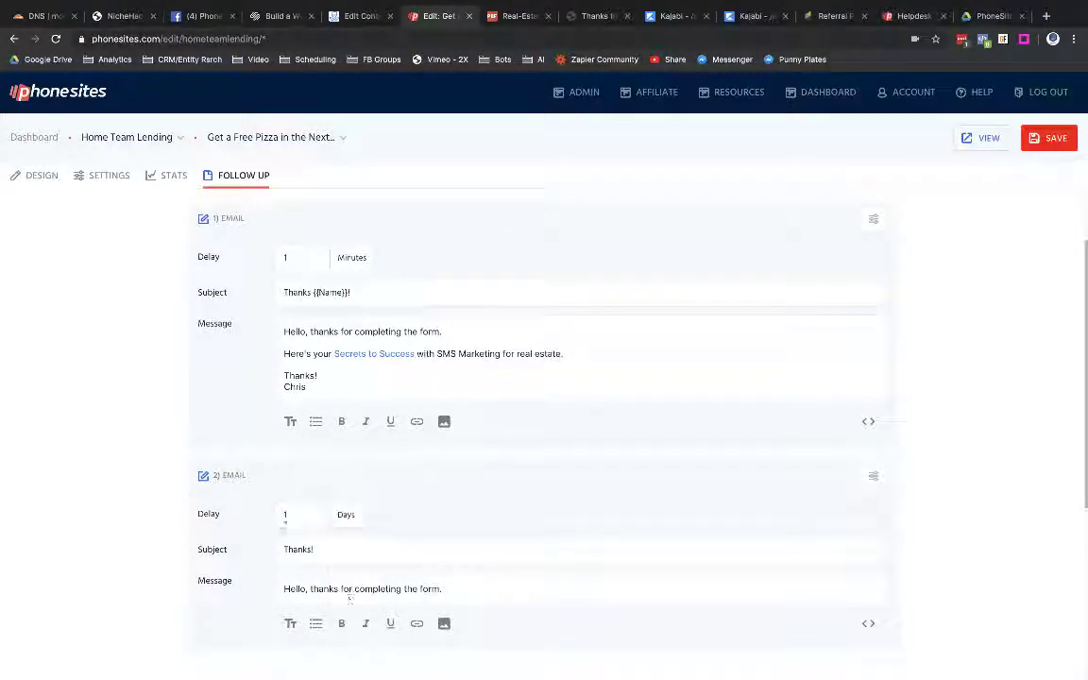